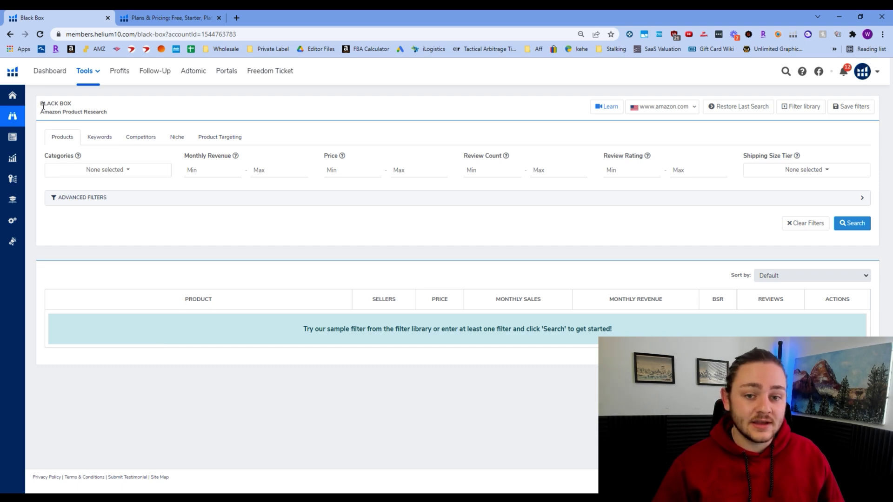
In the Categories list, tick Arts, Crafts & Sewing, Beauty & Personal Care and Grocery & Gourmet Food.
{"action": "left_click_drag", "start_coordinate": [42, 106], "coordinate": [84, 103]}
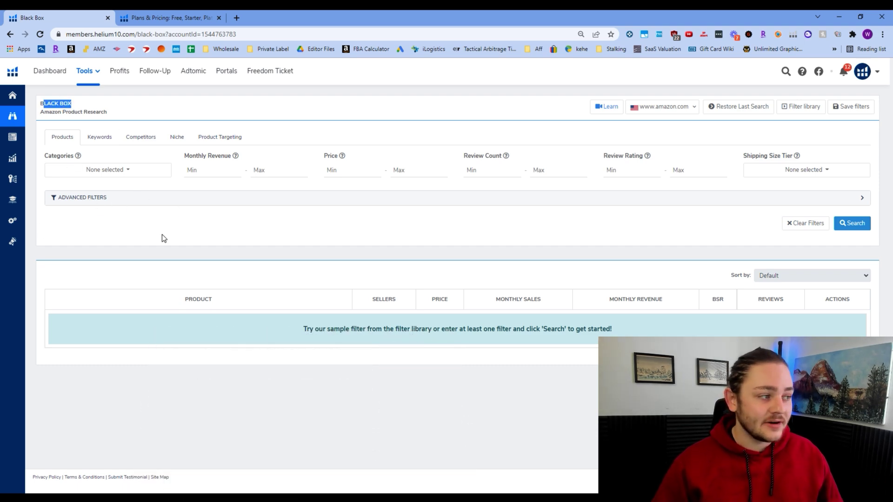
{"action": "left_click", "coordinate": [127, 174]}
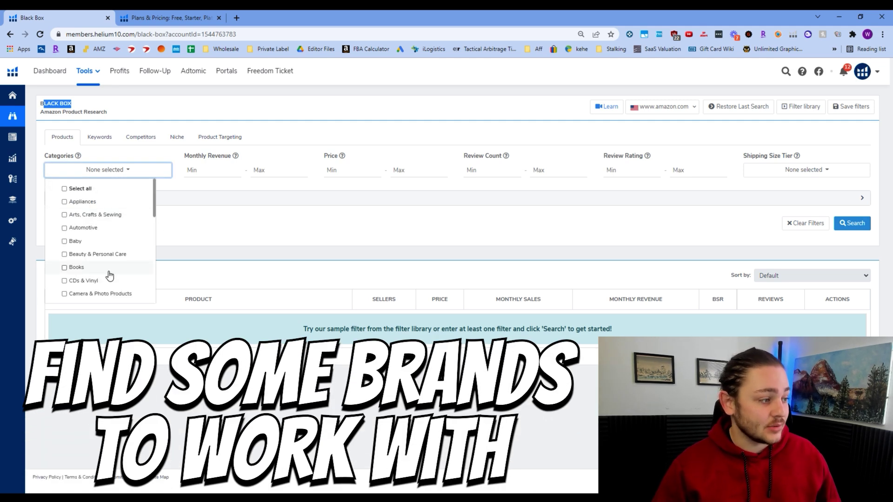
{"action": "left_click", "coordinate": [119, 180]}
{"action": "left_click", "coordinate": [123, 180]}
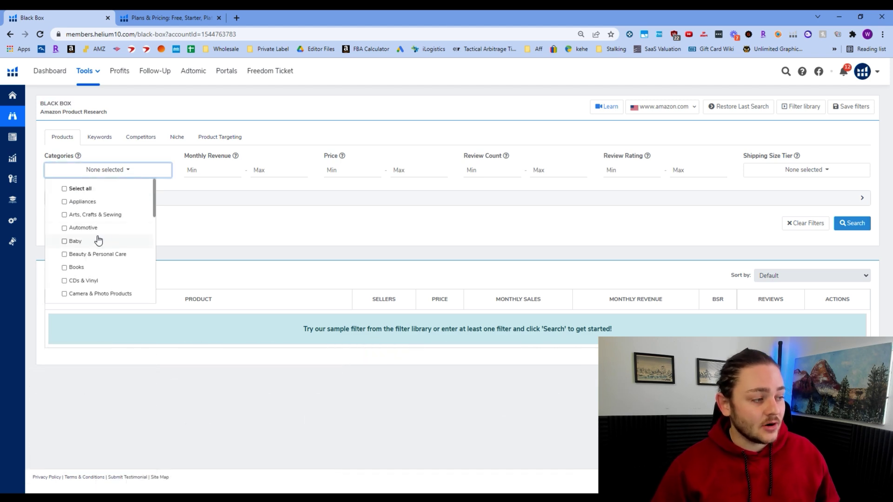
{"action": "left_click", "coordinate": [95, 217]}
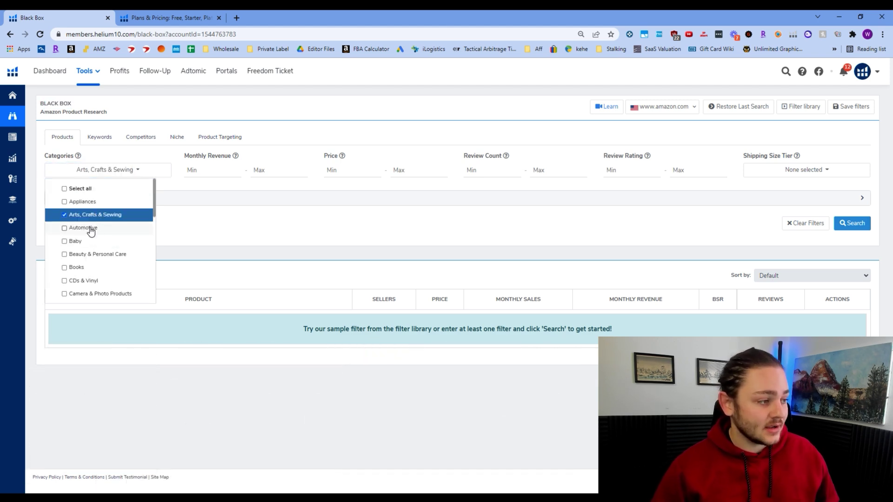
{"action": "scroll", "coordinate": [93, 232], "scroll_direction": "down", "scroll_amount": 1}
{"action": "scroll", "coordinate": [98, 235], "scroll_direction": "up", "scroll_amount": 1}
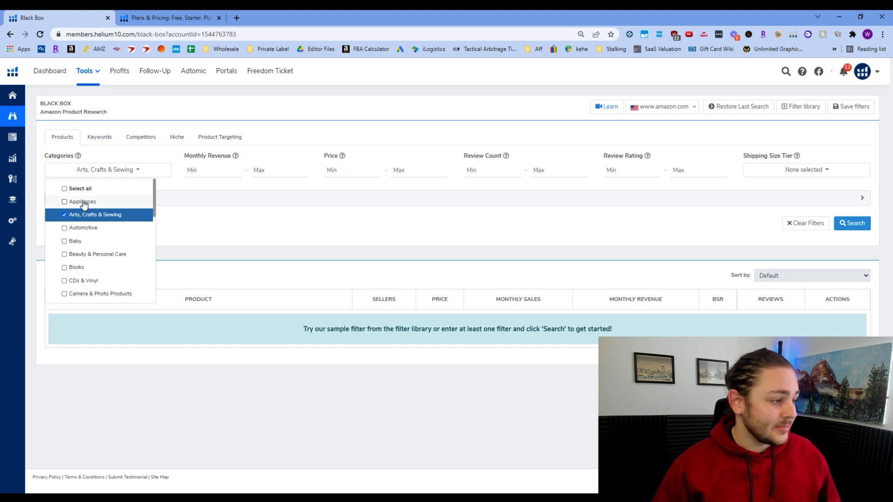
{"action": "scroll", "coordinate": [116, 230], "scroll_direction": "down", "scroll_amount": 1}
{"action": "left_click", "coordinate": [100, 208]}
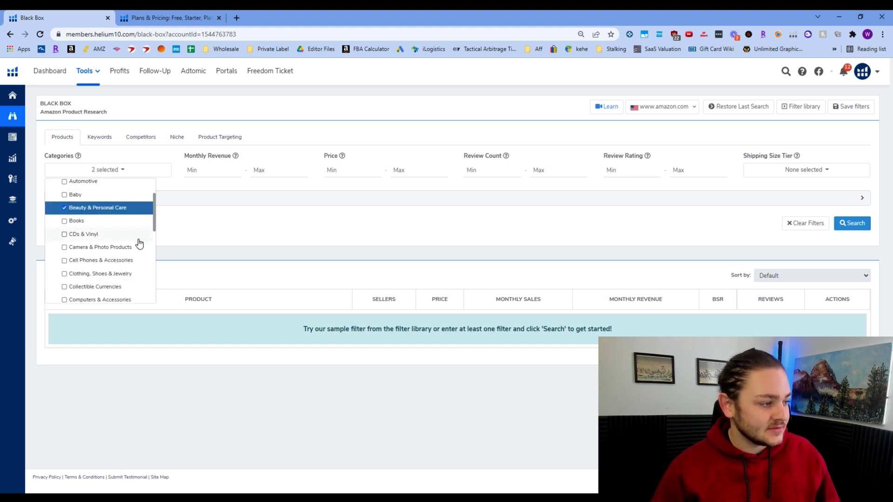
{"action": "scroll", "coordinate": [114, 256], "scroll_direction": "down", "scroll_amount": 1}
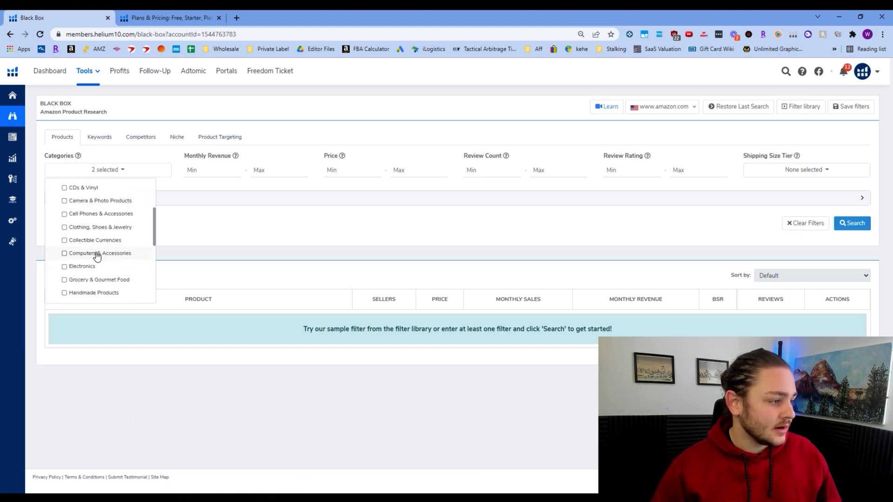
{"action": "scroll", "coordinate": [95, 255], "scroll_direction": "down", "scroll_amount": 1}
{"action": "left_click", "coordinate": [103, 233]}
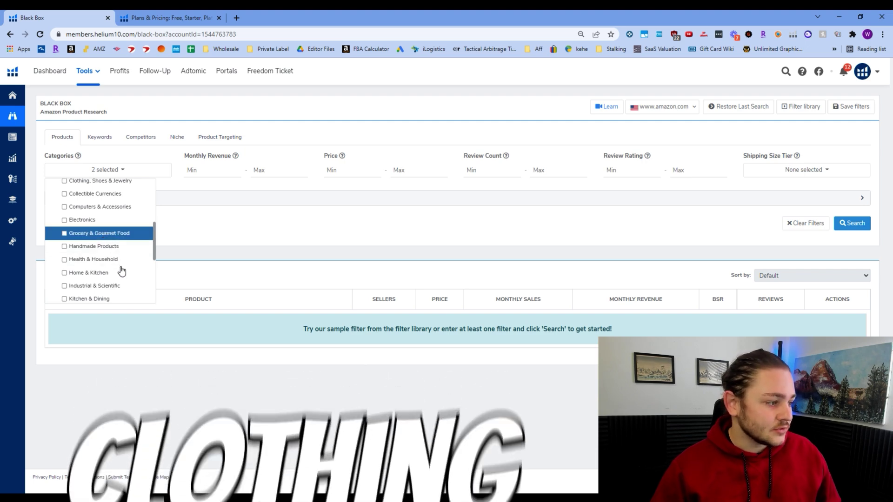
Tick Health & Household, Home & Kitchen, Industrial & Scientific, Kitchen & Dining and Patio, Lawn & Garden.
{"action": "scroll", "coordinate": [100, 226], "scroll_direction": "down", "scroll_amount": 1}
{"action": "left_click", "coordinate": [102, 215]}
{"action": "left_click", "coordinate": [103, 227]}
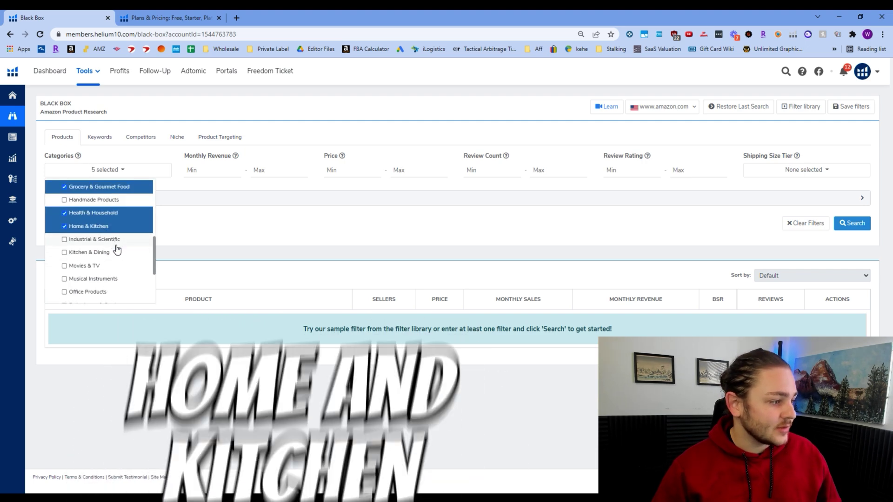
{"action": "left_click", "coordinate": [104, 239]}
{"action": "scroll", "coordinate": [102, 242], "scroll_direction": "down", "scroll_amount": 2}
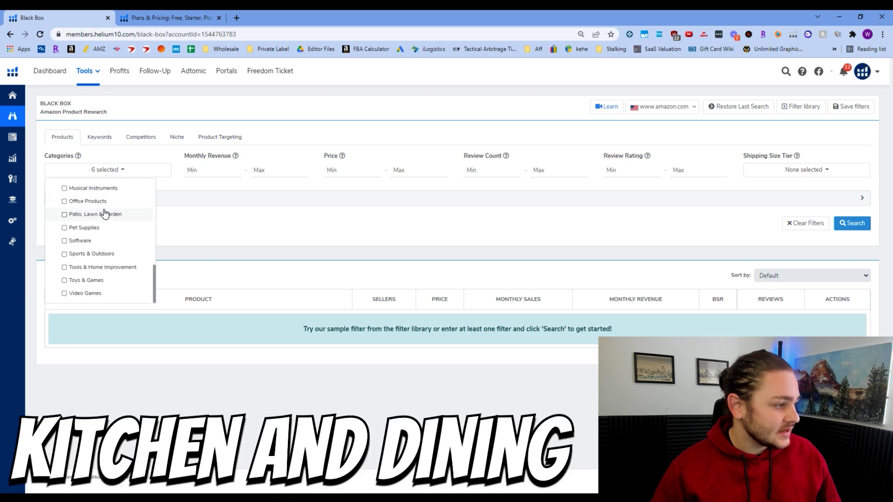
{"action": "scroll", "coordinate": [107, 224], "scroll_direction": "up", "scroll_amount": 1}
{"action": "left_click", "coordinate": [99, 210]}
{"action": "left_click", "coordinate": [100, 260]}
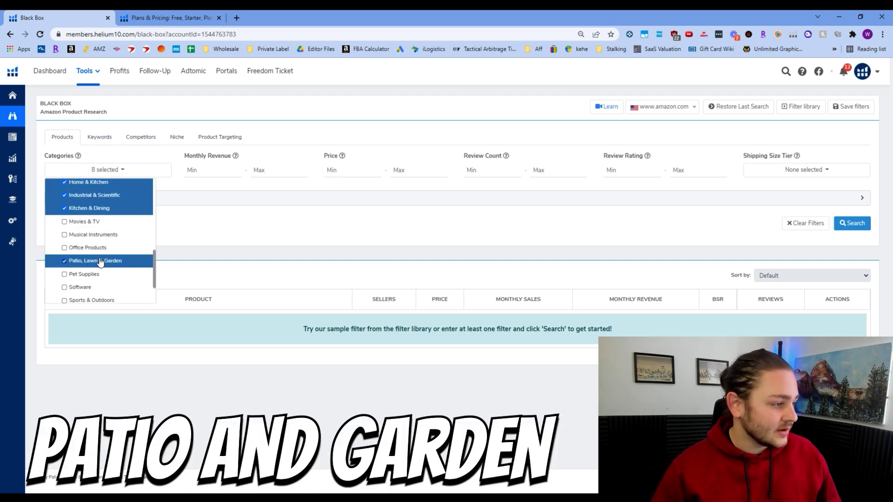
Tick Pet Supplies, Sports & Outdoors, Tools & Home Improvement and Toys & Games, then close the list.
{"action": "scroll", "coordinate": [109, 259], "scroll_direction": "down", "scroll_amount": 1}
{"action": "left_click", "coordinate": [98, 227]}
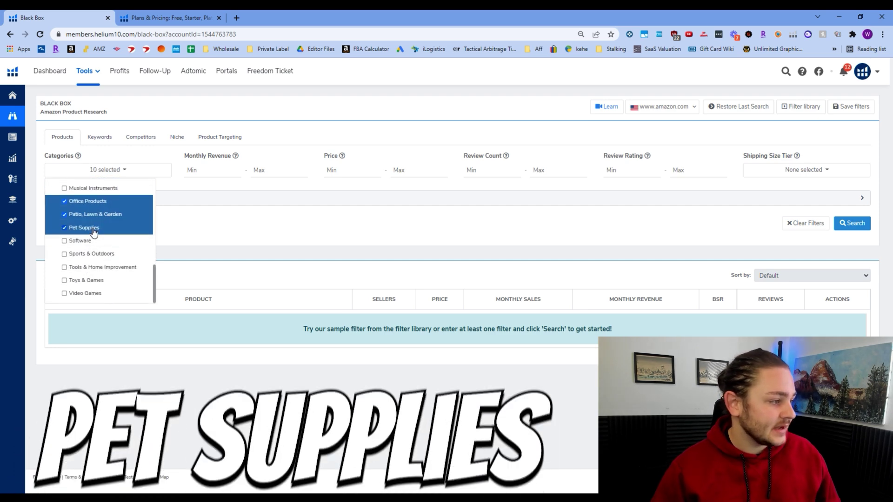
{"action": "left_click", "coordinate": [108, 253]}
{"action": "left_click", "coordinate": [109, 266]}
{"action": "left_click", "coordinate": [108, 278]}
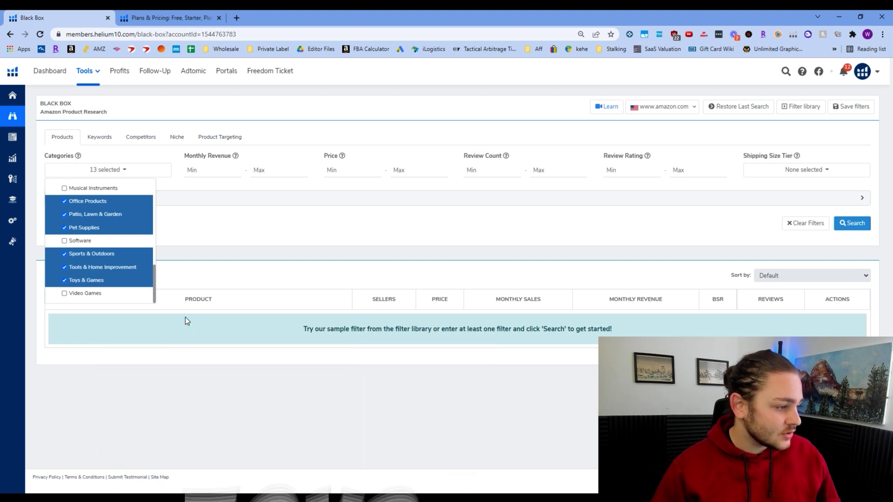
{"action": "scroll", "coordinate": [106, 274], "scroll_direction": "up", "scroll_amount": 6}
{"action": "scroll", "coordinate": [114, 279], "scroll_direction": "down", "scroll_amount": 3}
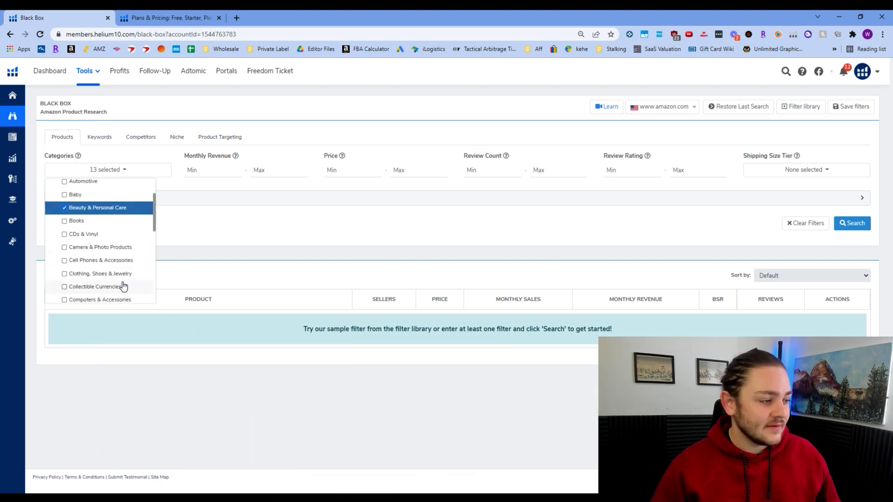
{"action": "scroll", "coordinate": [119, 279], "scroll_direction": "down", "scroll_amount": 3}
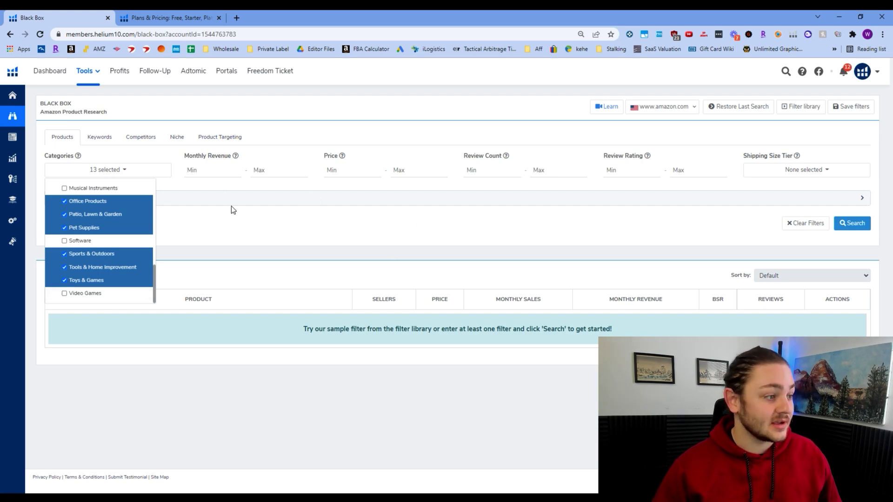
{"action": "left_click", "coordinate": [206, 171]}
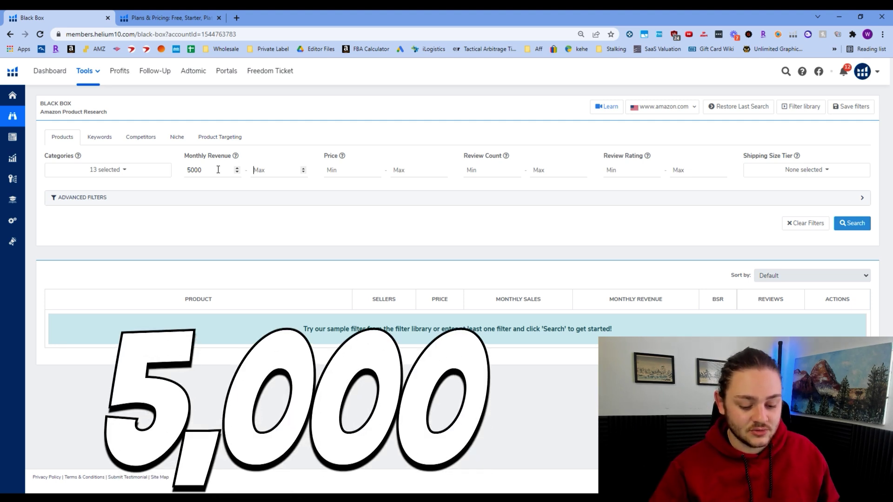
Set Monthly Revenue max to 30000, Price to 15–50 and minimum Review Rating to 3.
{"action": "type", "text": "30000"}
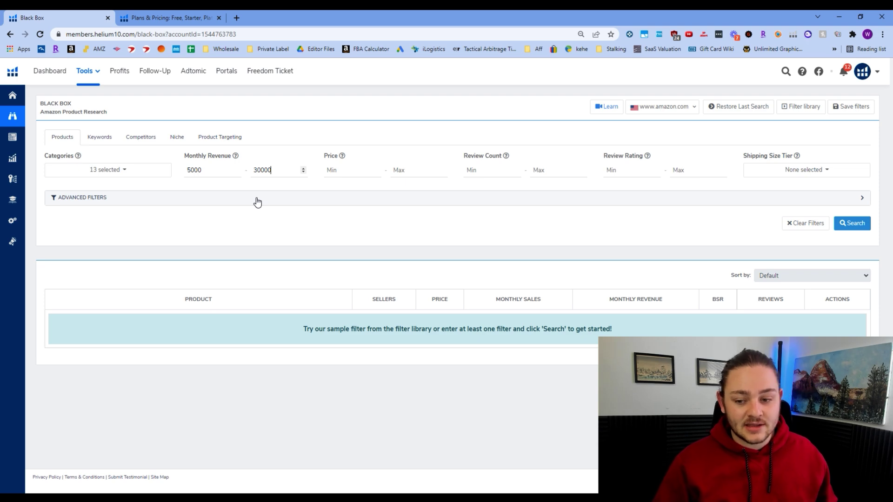
{"action": "key", "text": "Tab"}
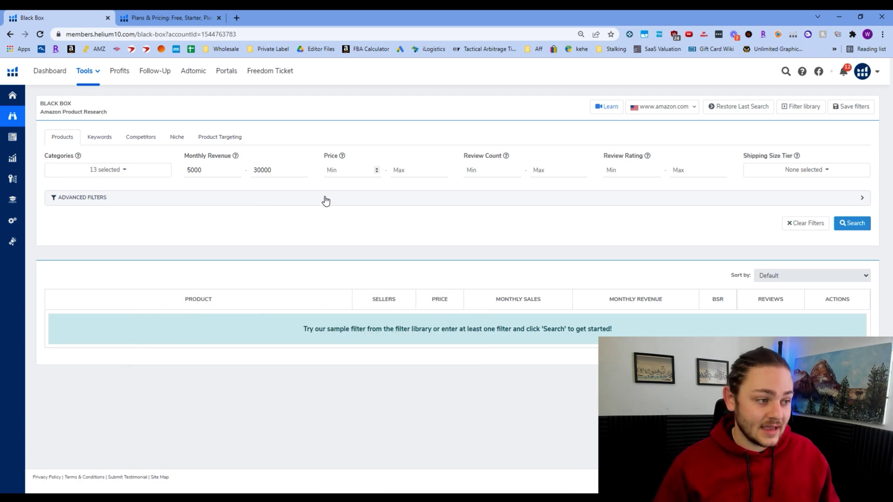
{"action": "type", "text": "15"}
{"action": "left_click", "coordinate": [408, 169]}
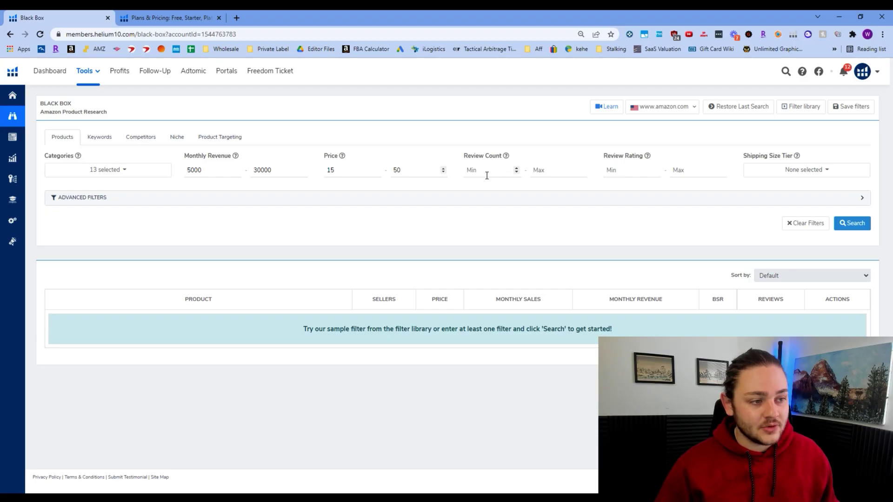
{"action": "left_click", "coordinate": [621, 176]}
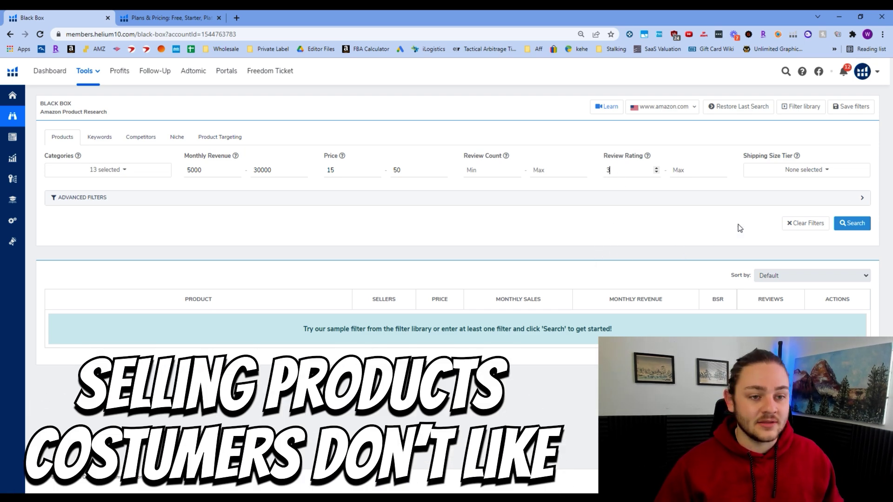
{"action": "left_click", "coordinate": [815, 172]}
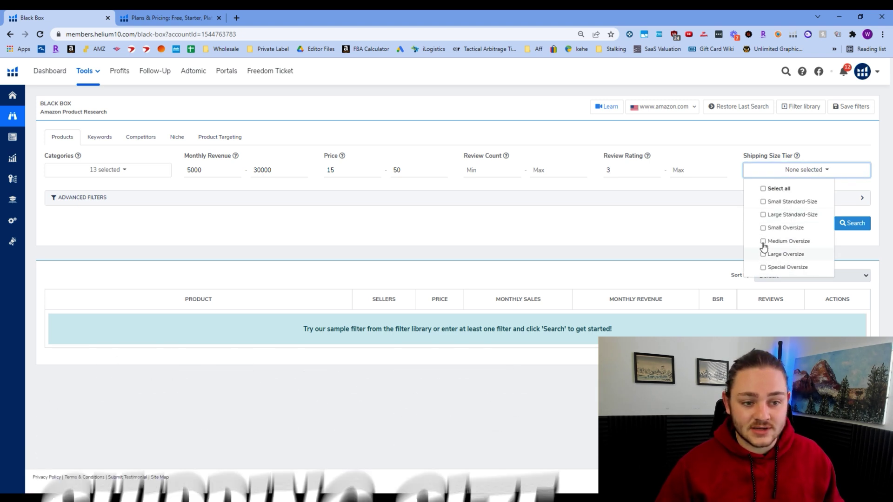
Limit shipping to Small Standard, Large Standard and Small Oversize tiers, search, and expand Advanced Filters.
{"action": "left_click", "coordinate": [763, 216]}
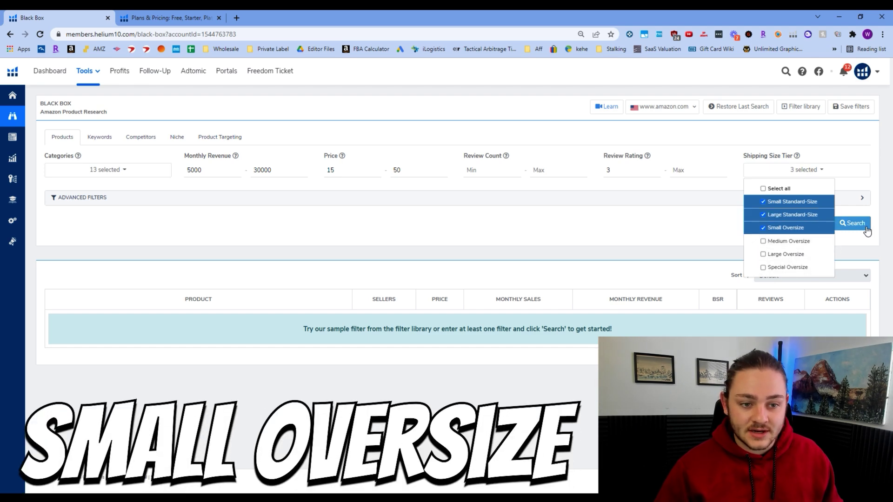
{"action": "left_click", "coordinate": [853, 222]}
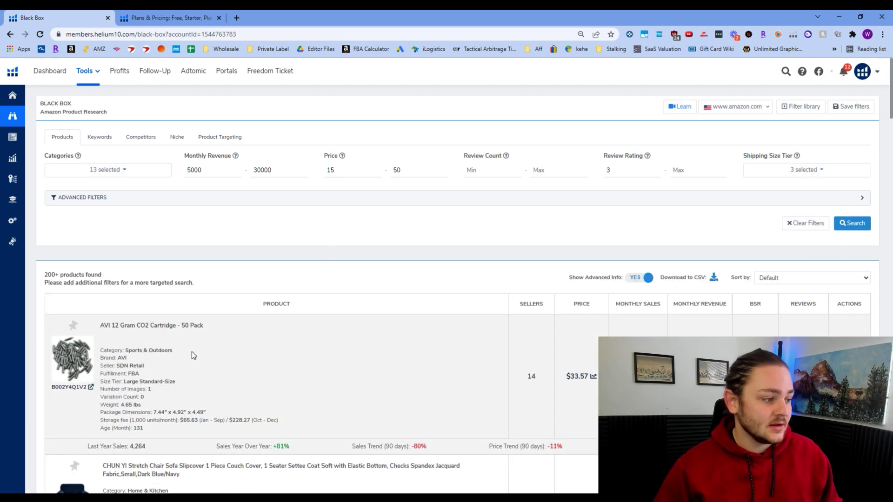
{"action": "left_click", "coordinate": [156, 198]}
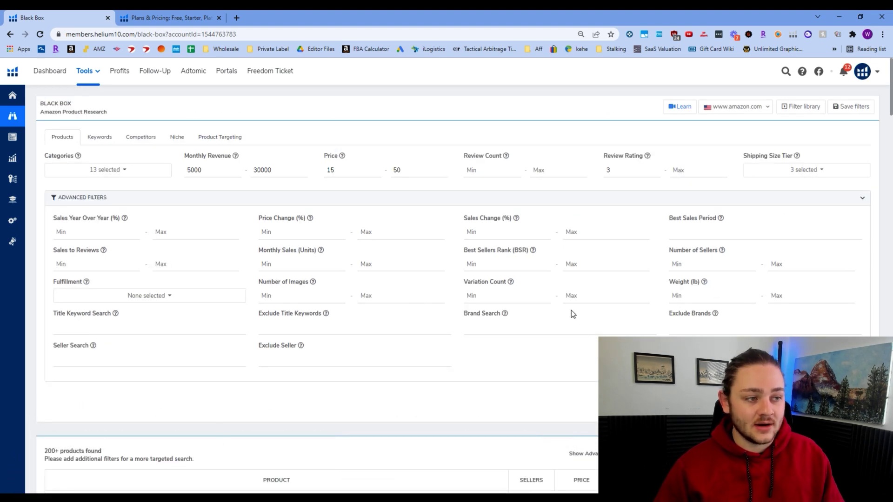
Require 3–15 sellers and a maximum product weight of 3 lb in the advanced filters.
{"action": "left_click", "coordinate": [677, 263]}
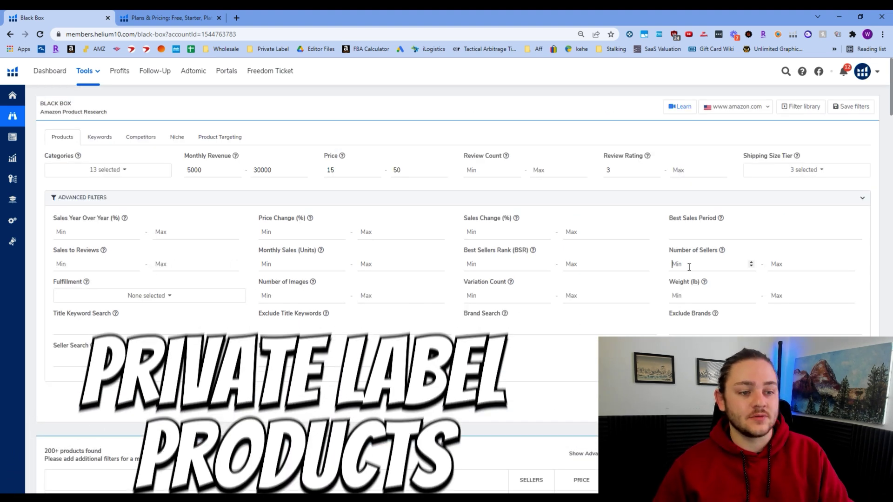
{"action": "type", "text": "3"}
{"action": "left_click", "coordinate": [773, 268]}
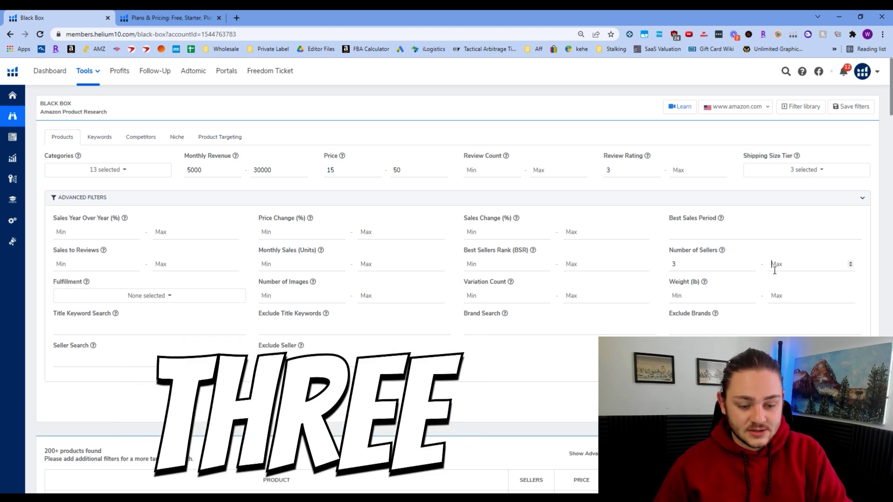
{"action": "type", "text": "4"}
{"action": "key", "text": "BackSpace"}
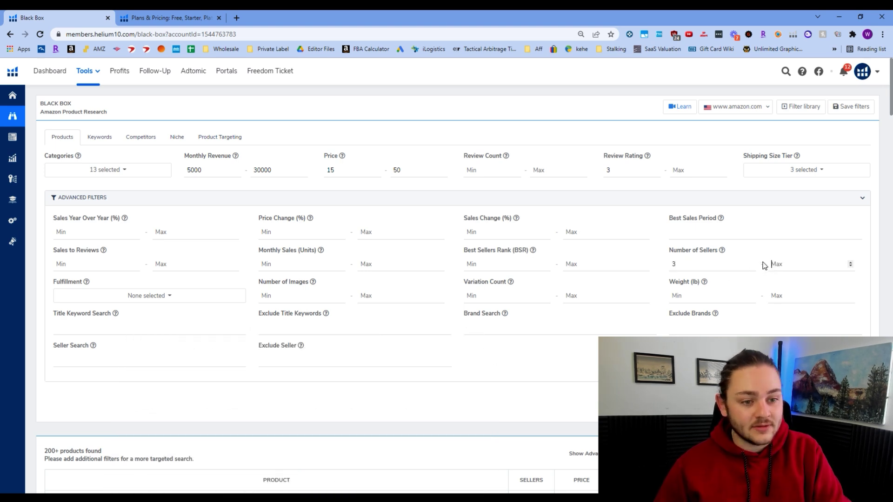
{"action": "type", "text": "15"}
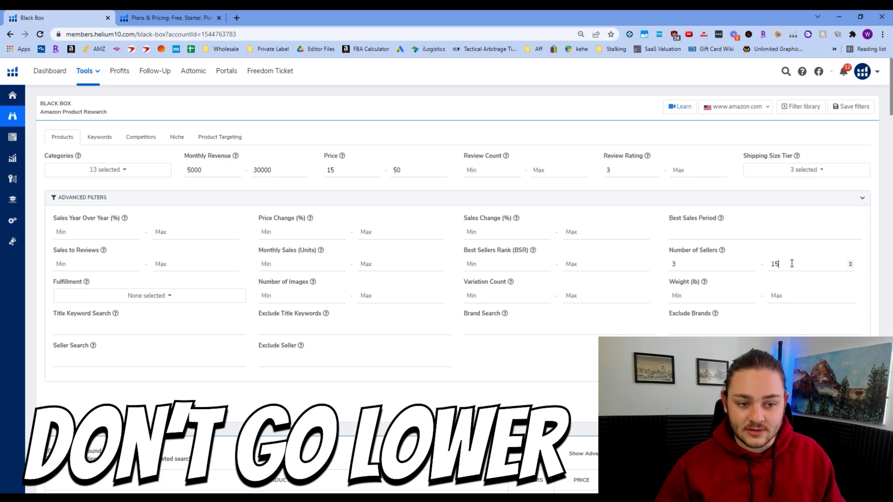
{"action": "scroll", "coordinate": [729, 336], "scroll_direction": "down", "scroll_amount": 2}
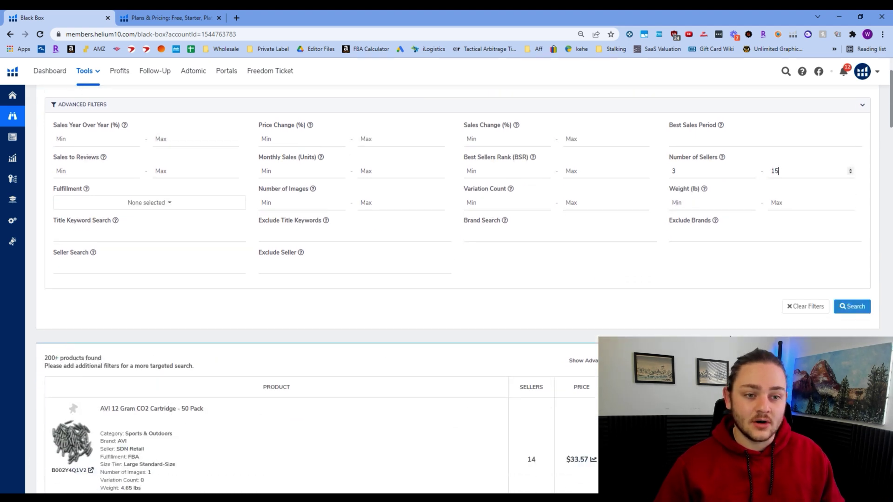
{"action": "scroll", "coordinate": [729, 301], "scroll_direction": "up", "scroll_amount": 1}
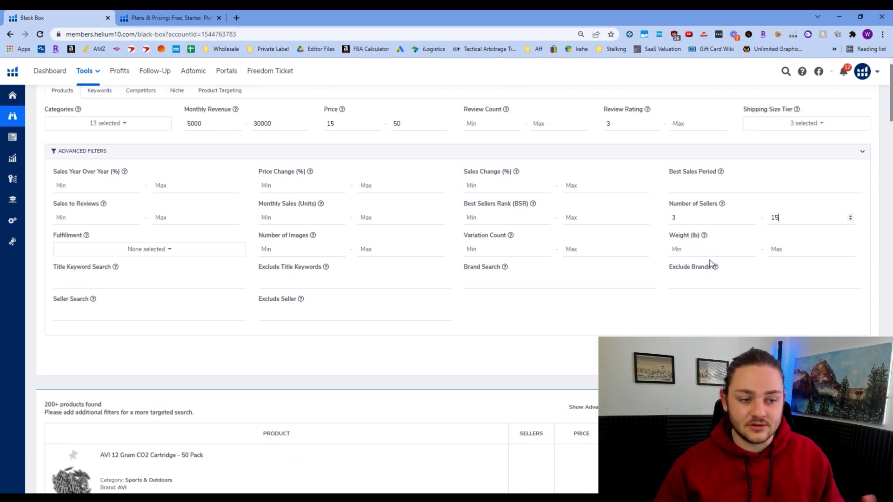
{"action": "left_click", "coordinate": [774, 249]}
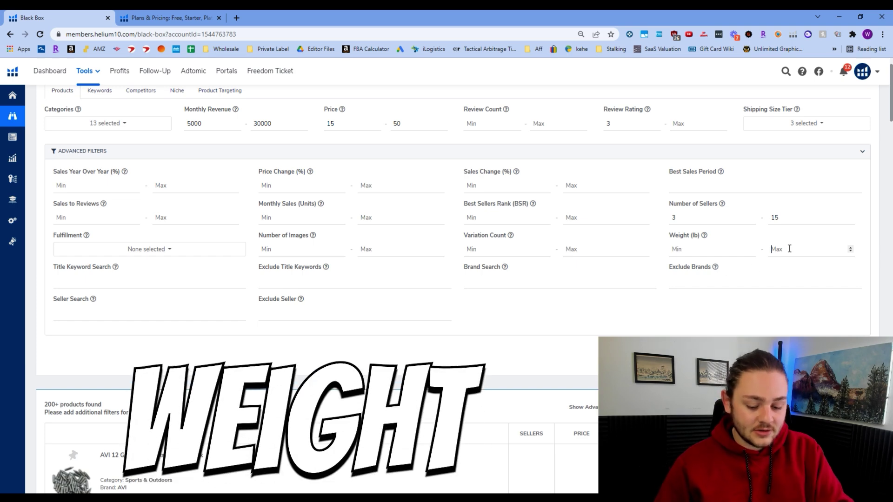
{"action": "type", "text": "3"}
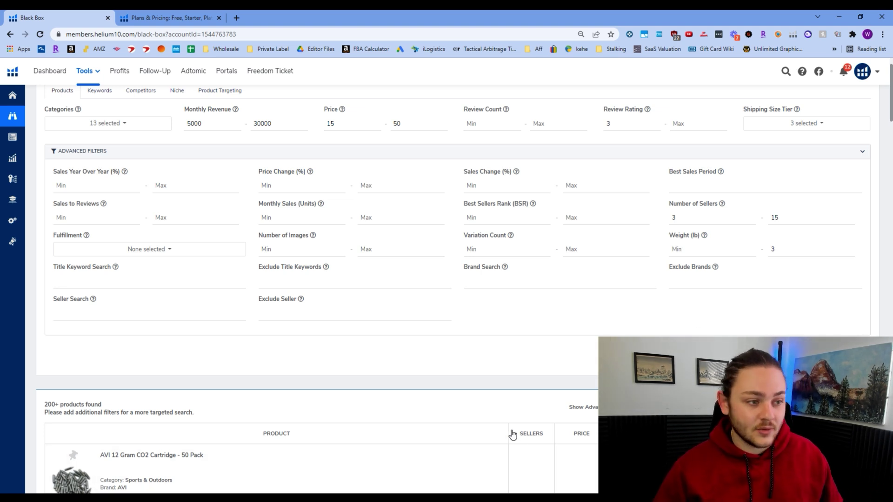
{"action": "scroll", "coordinate": [592, 363], "scroll_direction": "up", "scroll_amount": 1}
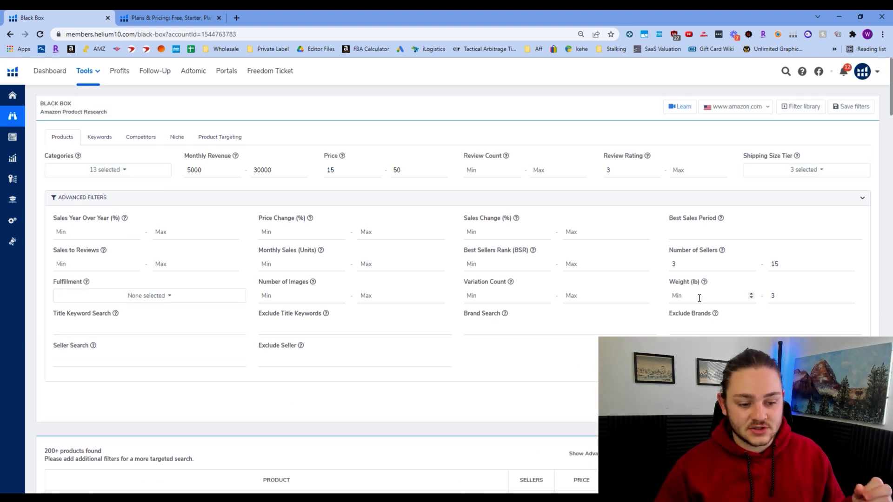
{"action": "scroll", "coordinate": [485, 343], "scroll_direction": "down", "scroll_amount": 5}
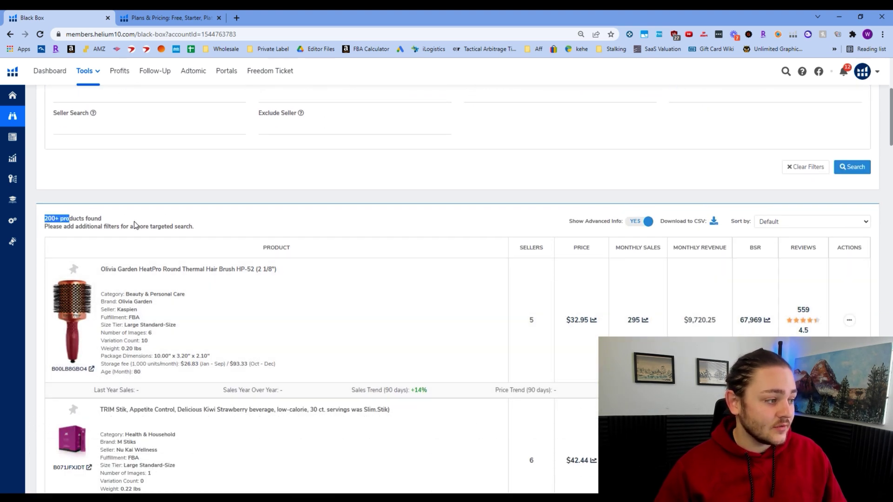
Open Amazon pages for the Olivia Garden brush, TRIM Stik and Scentsationals warmer, viewing Olivia Garden's.
{"action": "scroll", "coordinate": [217, 316], "scroll_direction": "down", "scroll_amount": 2}
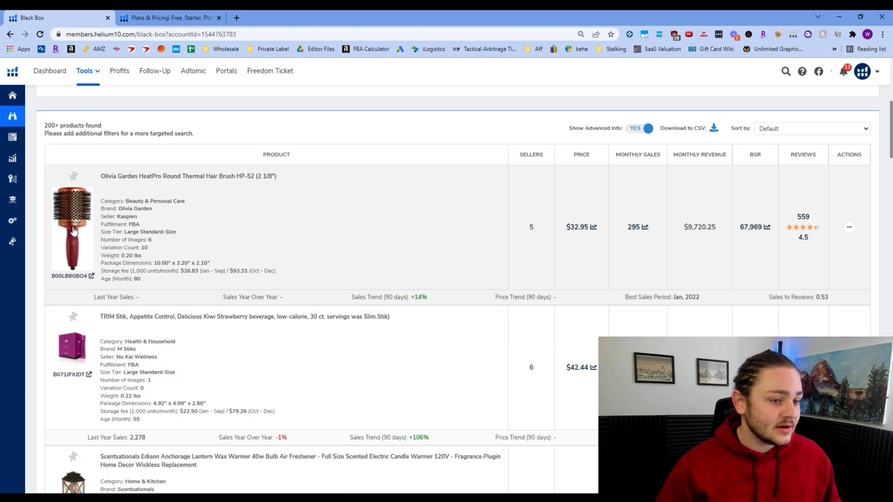
{"action": "scroll", "coordinate": [78, 289], "scroll_direction": "down", "scroll_amount": 2}
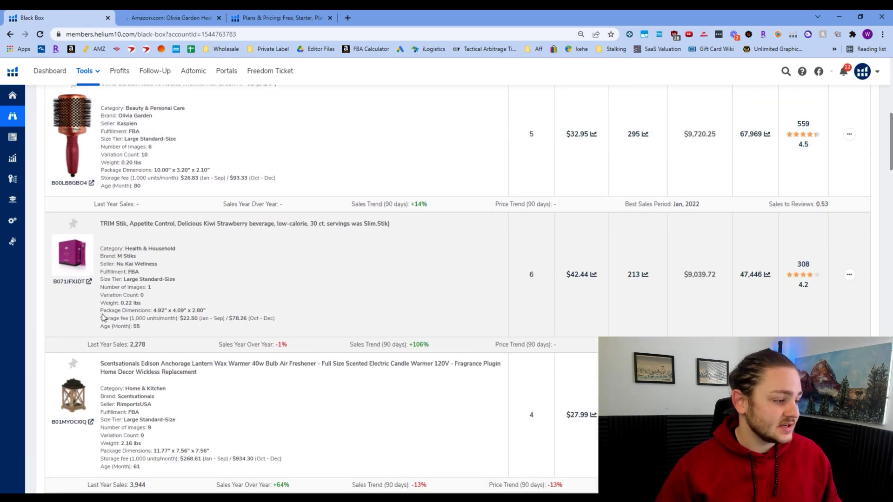
{"action": "left_click", "coordinate": [71, 259], "text": "ctrl"}
{"action": "left_click", "coordinate": [73, 395], "text": "ctrl"}
{"action": "scroll", "coordinate": [73, 372], "scroll_direction": "up", "scroll_amount": 3}
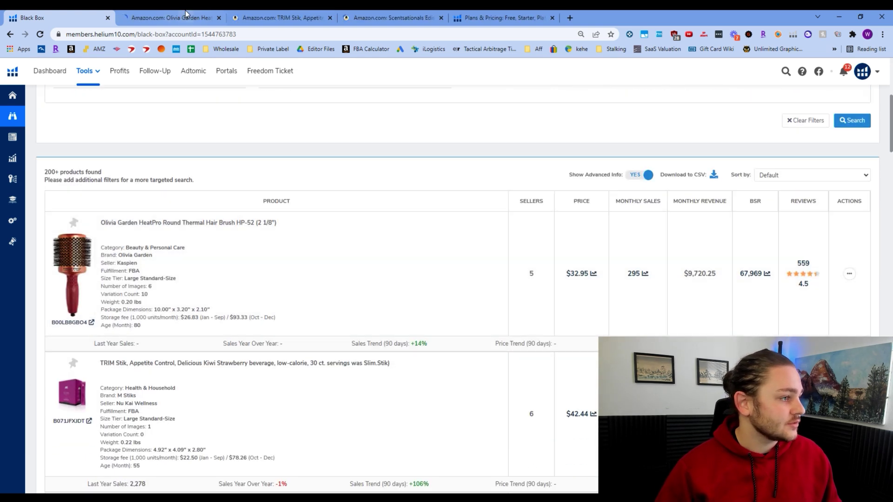
{"action": "left_click", "coordinate": [185, 14]}
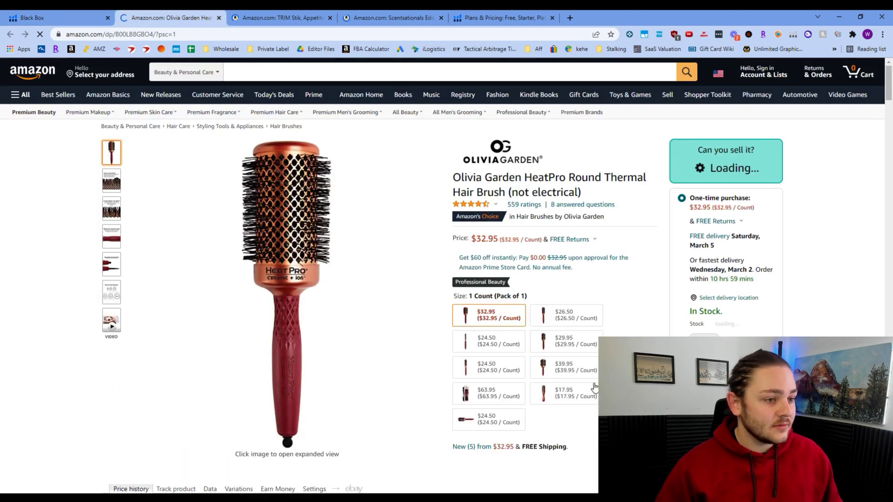
Check the Olivia Garden brush sellers, noting the brand sells it, then close that tab.
{"action": "scroll", "coordinate": [545, 350], "scroll_direction": "down", "scroll_amount": 8}
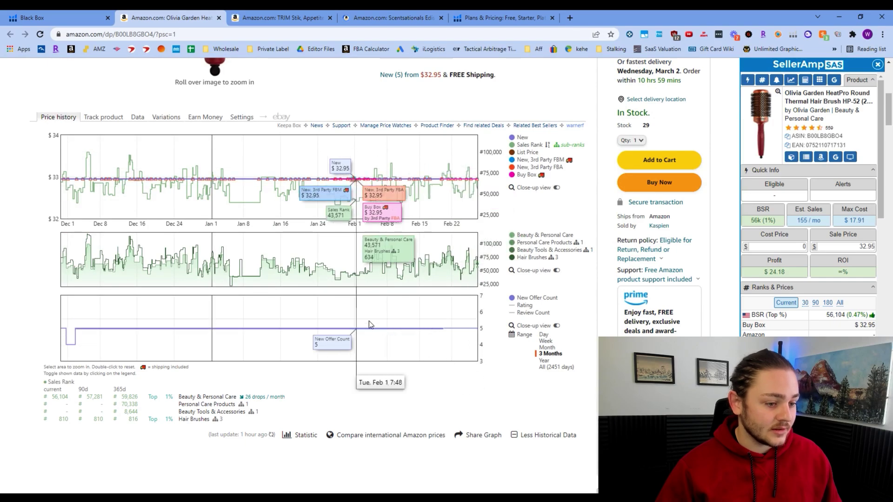
{"action": "scroll", "coordinate": [635, 325], "scroll_direction": "down", "scroll_amount": 5}
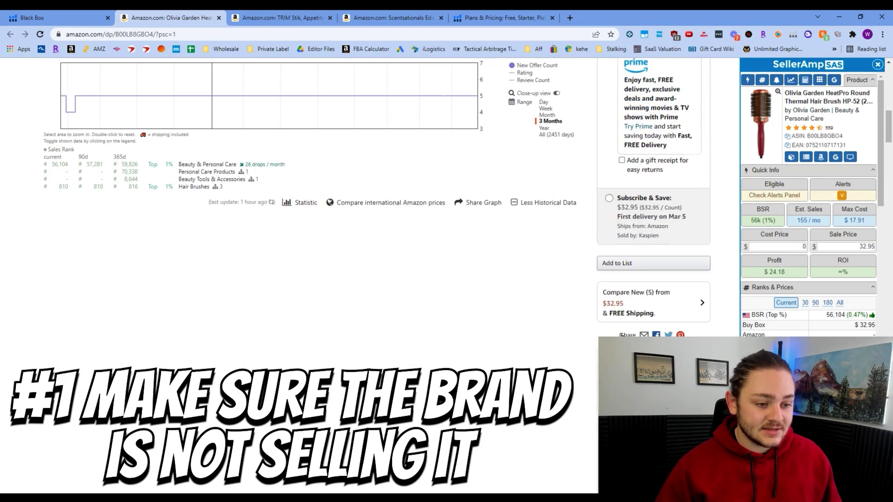
{"action": "scroll", "coordinate": [596, 335], "scroll_direction": "up", "scroll_amount": 15}
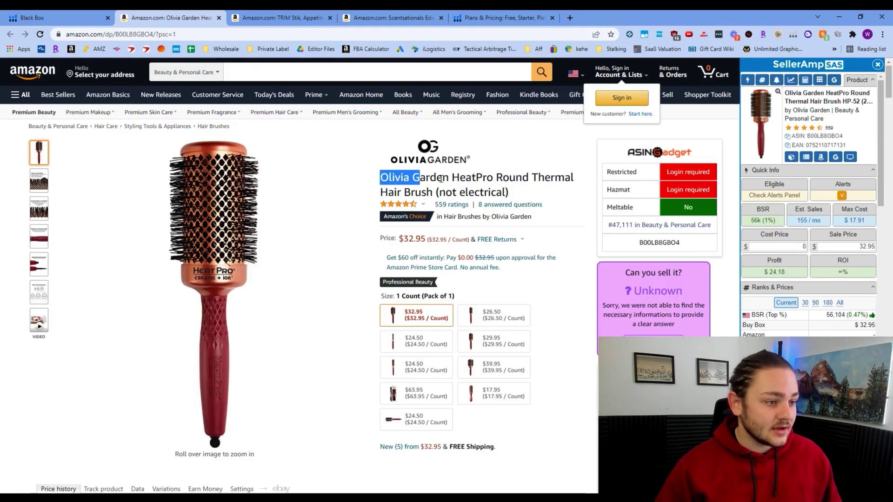
{"action": "scroll", "coordinate": [440, 179], "scroll_direction": "down", "scroll_amount": 15}
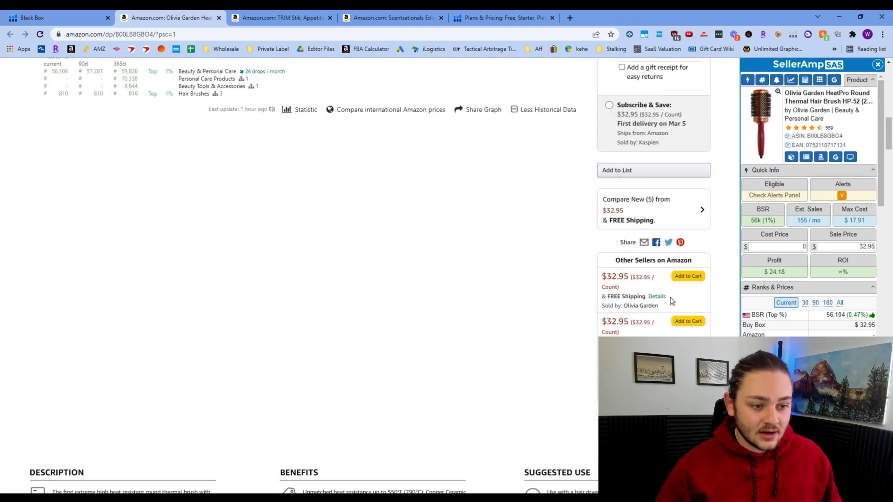
{"action": "left_click_drag", "start_coordinate": [658, 306], "coordinate": [626, 307]}
{"action": "scroll", "coordinate": [571, 336], "scroll_direction": "down", "scroll_amount": 3}
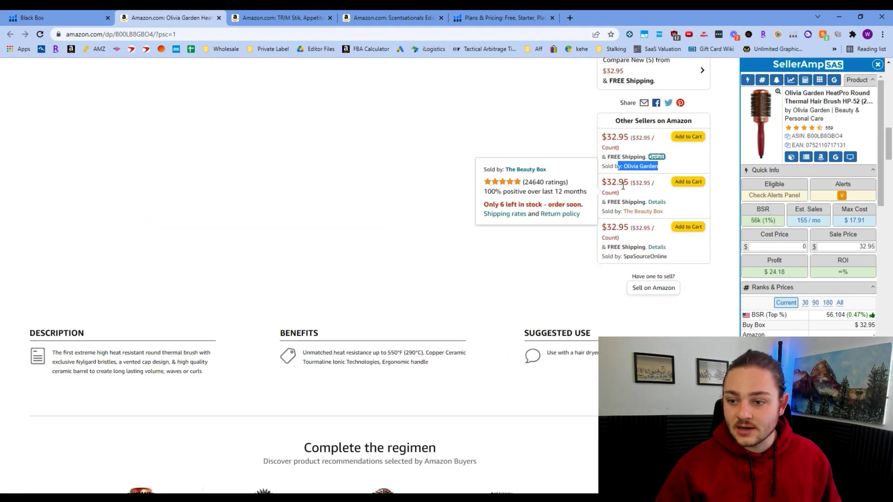
{"action": "key", "text": "ctrl+w"}
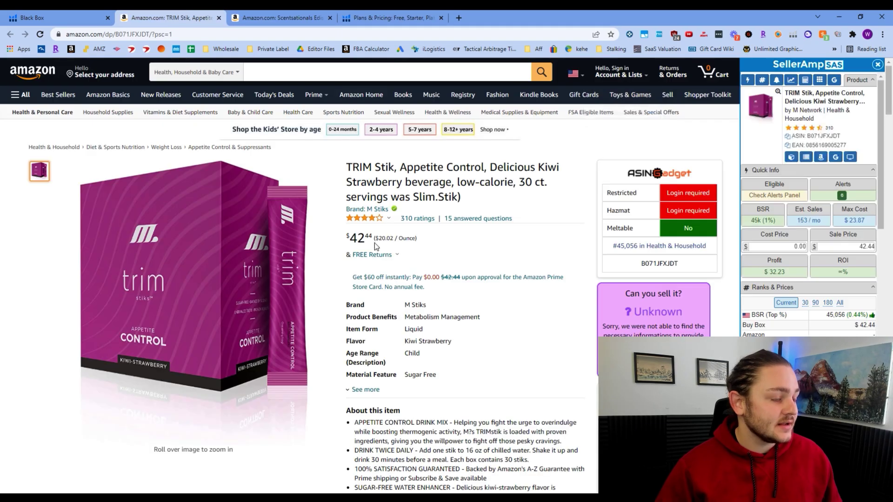
Set TRIM Stik's Keepa price history to Year and view its 5 other new offers from $42.44.
{"action": "scroll", "coordinate": [479, 294], "scroll_direction": "down", "scroll_amount": 8}
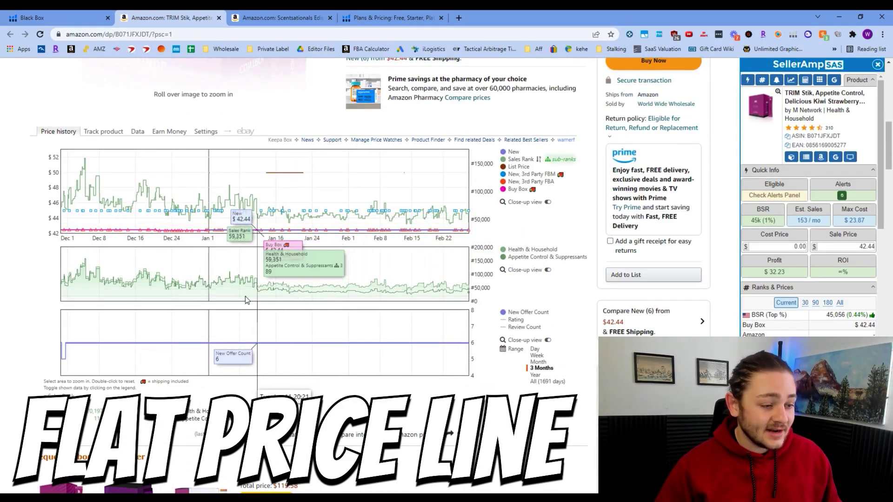
{"action": "left_click", "coordinate": [535, 374]}
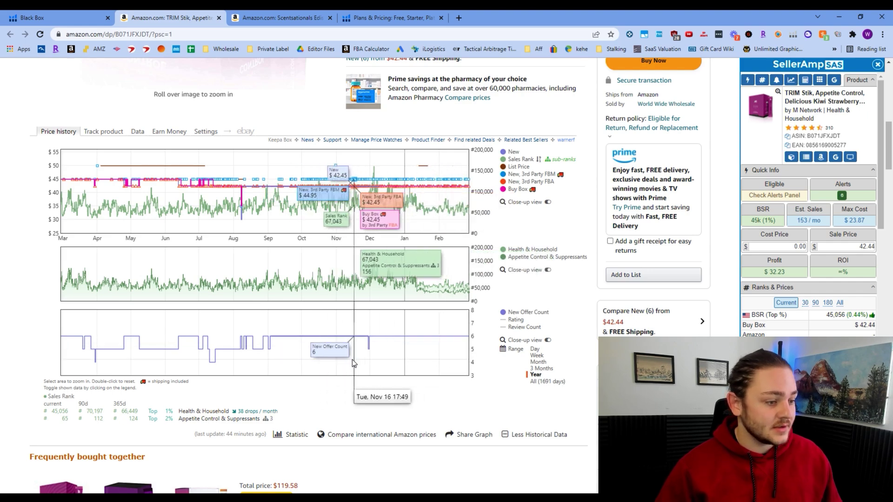
{"action": "scroll", "coordinate": [461, 364], "scroll_direction": "down", "scroll_amount": 3}
{"action": "scroll", "coordinate": [558, 279], "scroll_direction": "up", "scroll_amount": 1}
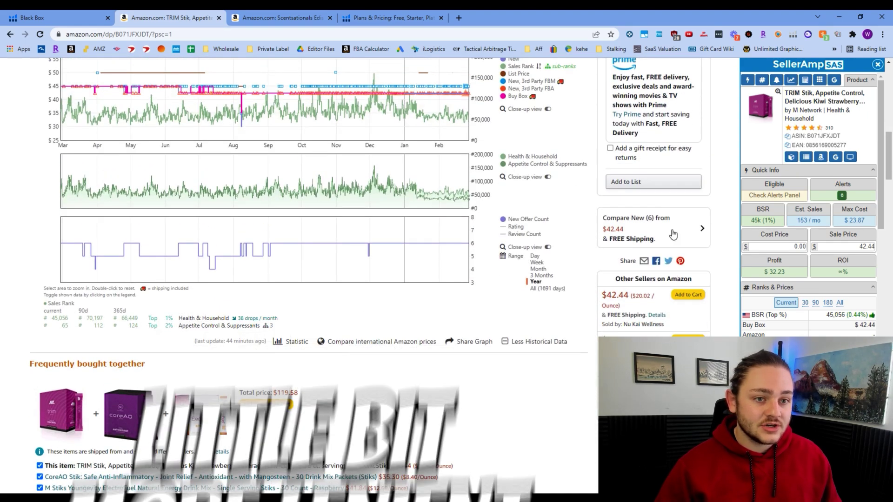
{"action": "left_click", "coordinate": [636, 218]}
Review who ships and sells the TRIM Stik offers, closing the SellerAmp sidebar and offers panel.
{"action": "left_click", "coordinate": [651, 146]}
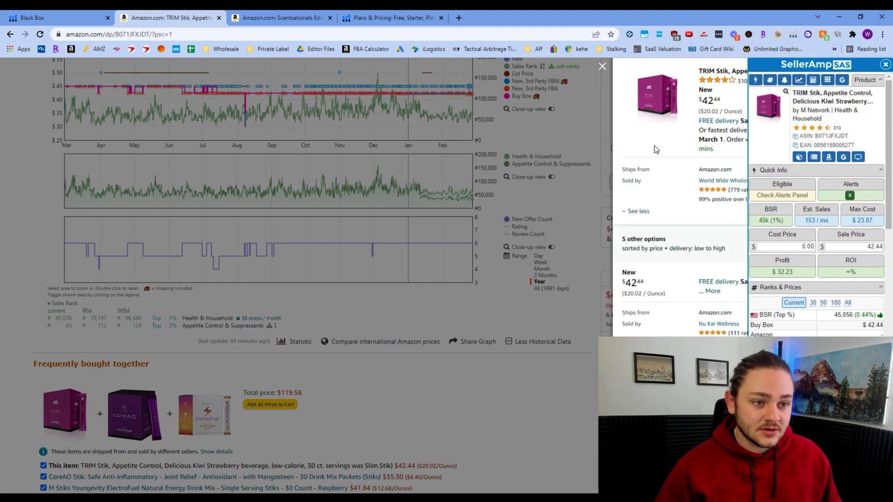
{"action": "left_click", "coordinate": [885, 64]}
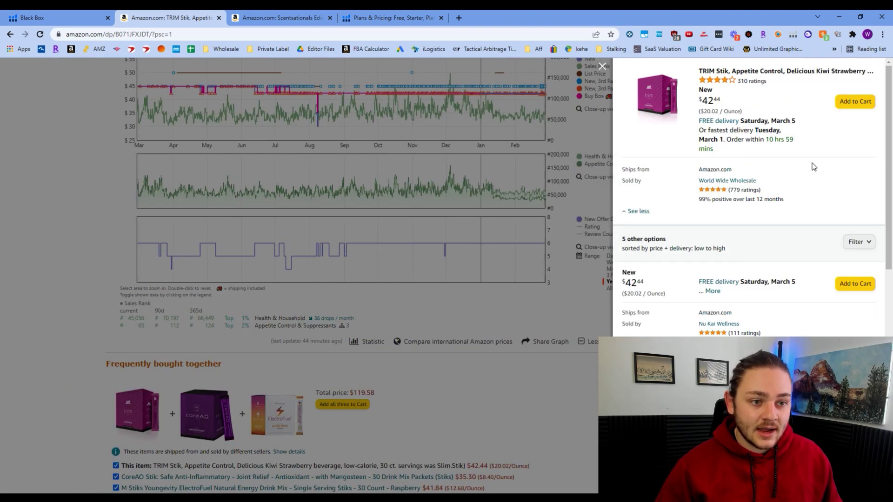
{"action": "scroll", "coordinate": [744, 195], "scroll_direction": "down", "scroll_amount": 10}
{"action": "scroll", "coordinate": [747, 197], "scroll_direction": "down", "scroll_amount": 4}
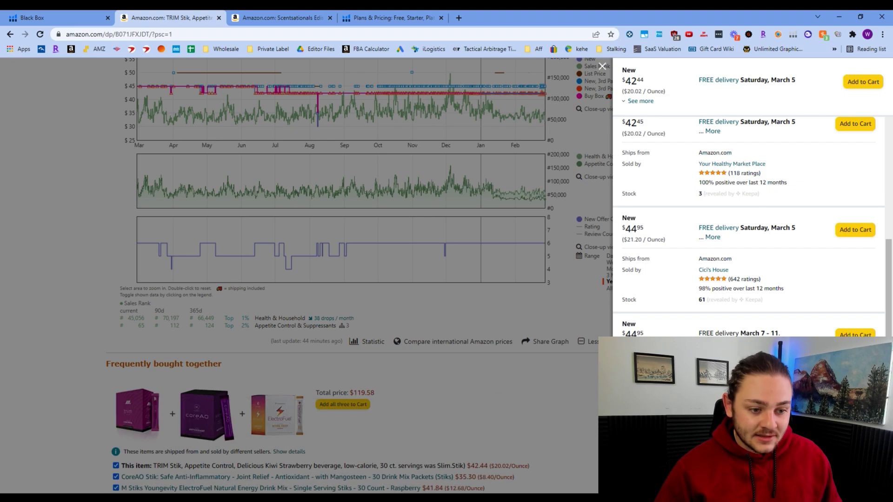
{"action": "left_click", "coordinate": [583, 386]}
{"action": "scroll", "coordinate": [643, 329], "scroll_direction": "up", "scroll_amount": 10}
{"action": "scroll", "coordinate": [332, 303], "scroll_direction": "down", "scroll_amount": 7}
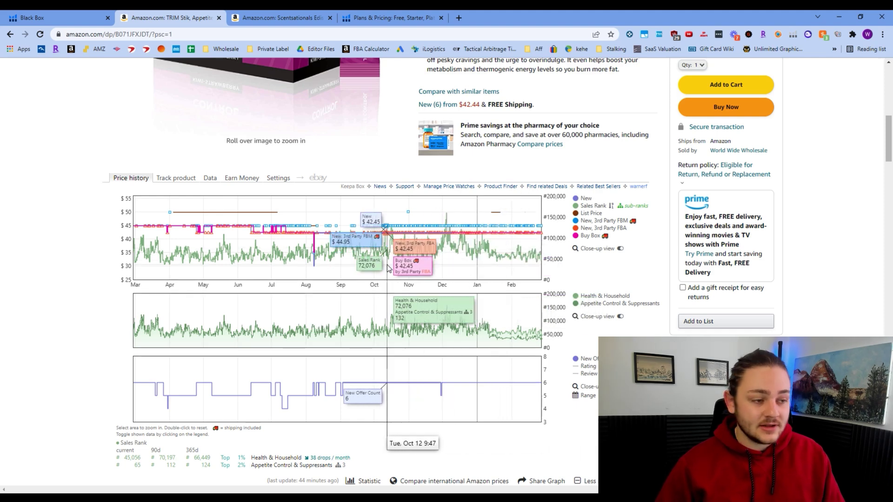
Zoom the Keepa chart to late Oct–Feb, reset it to the full year, and show the Data table.
{"action": "scroll", "coordinate": [412, 366], "scroll_direction": "up", "scroll_amount": 3}
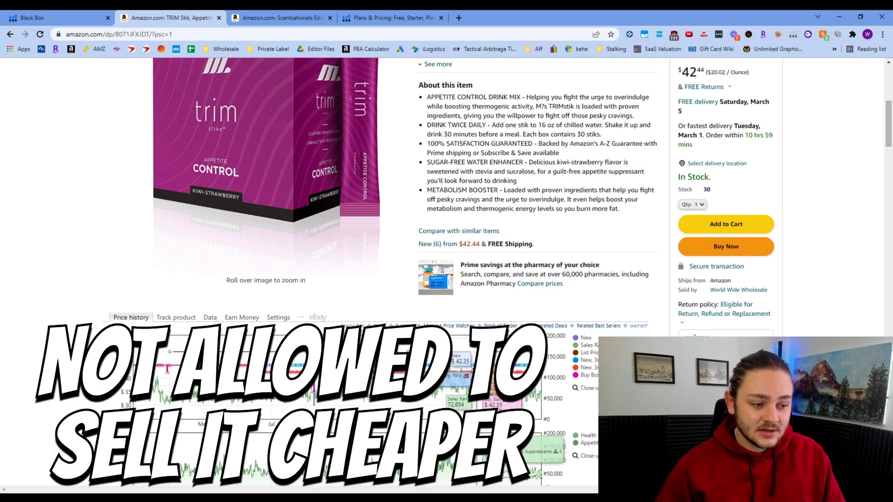
{"action": "left_click_drag", "start_coordinate": [520, 401], "coordinate": [540, 402]}
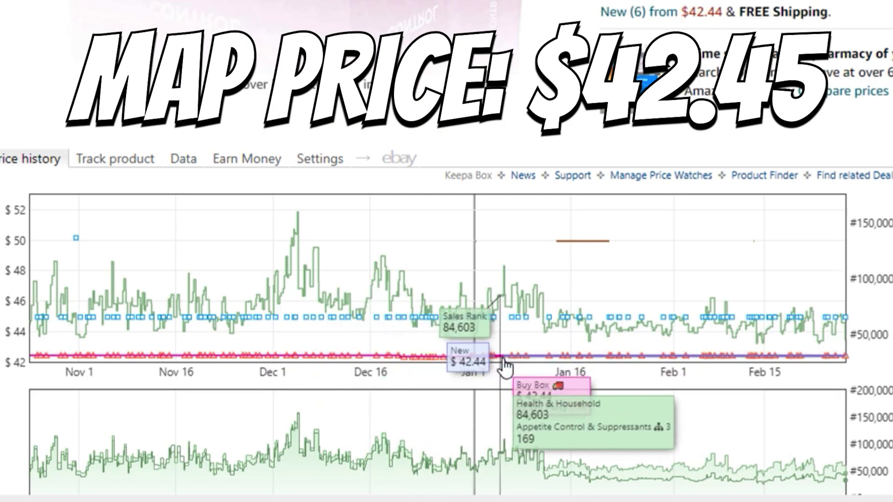
{"action": "scroll", "coordinate": [447, 251], "scroll_direction": "down", "scroll_amount": 3}
{"action": "double_click", "coordinate": [556, 81]}
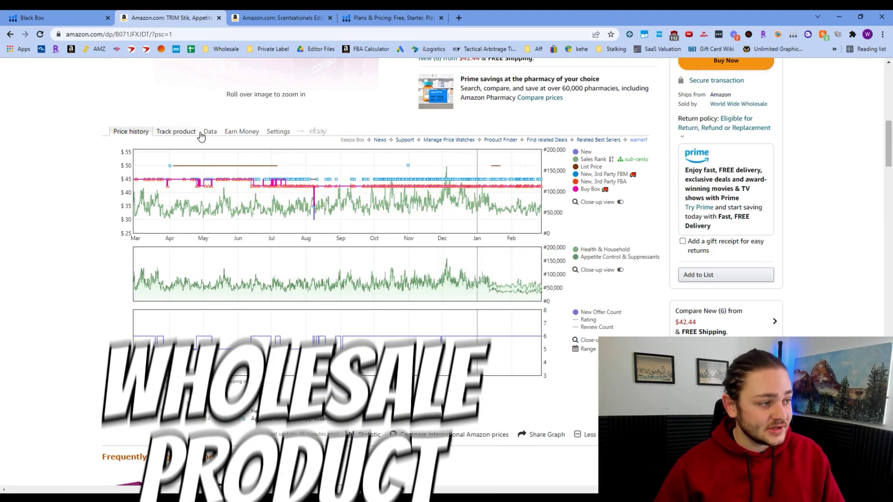
{"action": "left_click", "coordinate": [210, 131]}
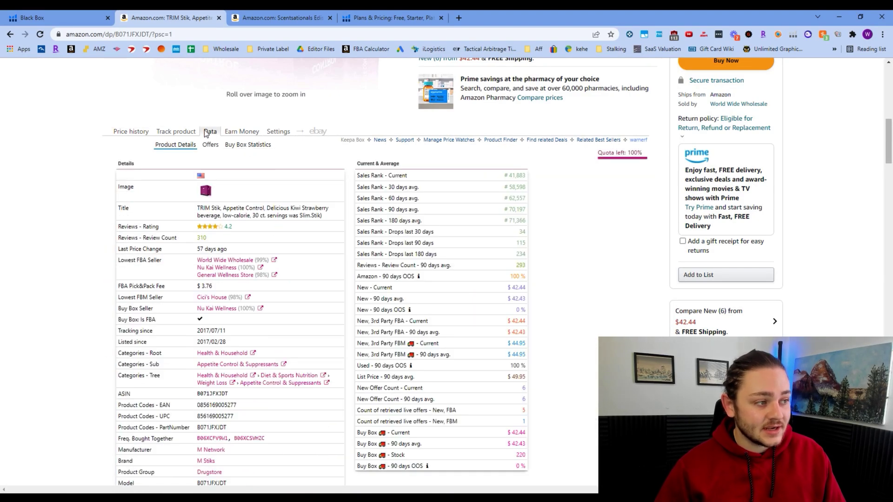
View Keepa Buy Box Statistics showing three FBA sellers rotating at 44%, 32% and 24%, then select the TRIM Stik title.
{"action": "left_click", "coordinate": [255, 147]}
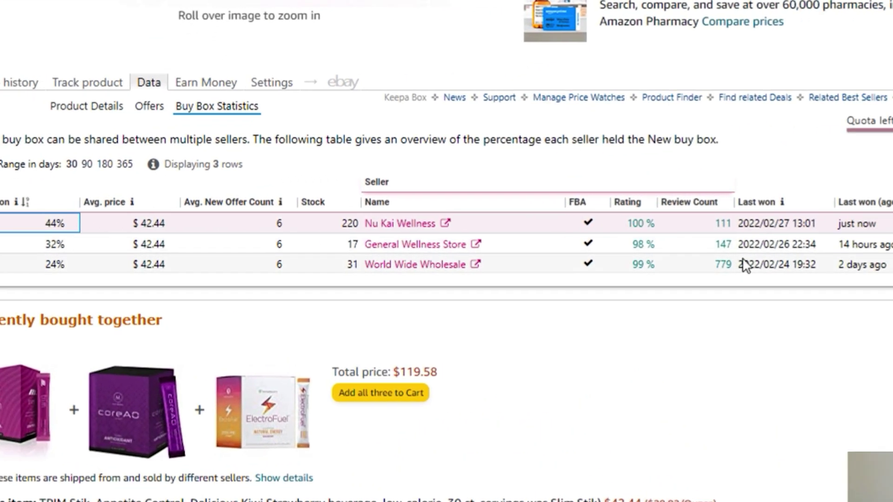
{"action": "scroll", "coordinate": [792, 257], "scroll_direction": "down", "scroll_amount": 2}
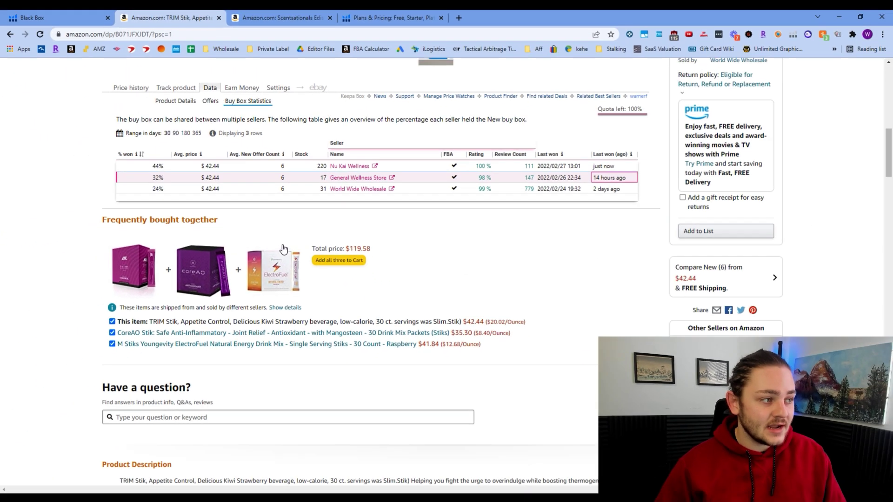
{"action": "scroll", "coordinate": [284, 251], "scroll_direction": "up", "scroll_amount": 2}
{"action": "scroll", "coordinate": [126, 228], "scroll_direction": "up", "scroll_amount": 1}
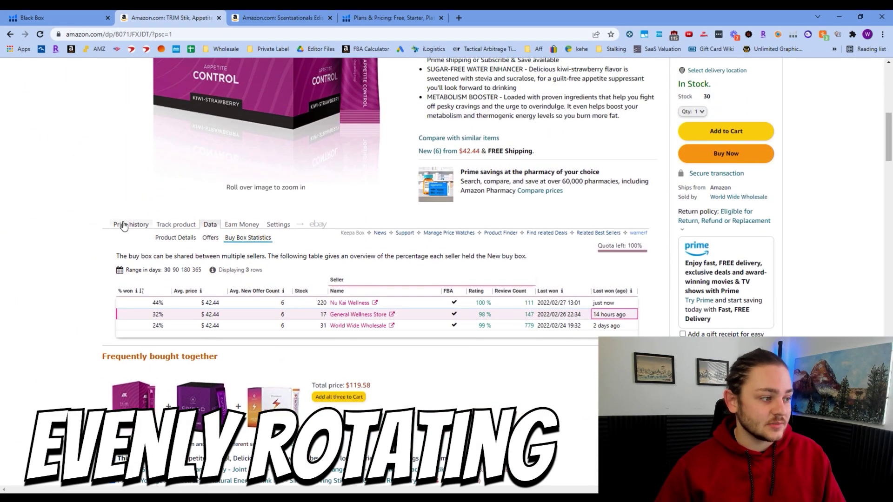
{"action": "left_click", "coordinate": [127, 225]}
{"action": "scroll", "coordinate": [430, 336], "scroll_direction": "up", "scroll_amount": 6}
{"action": "scroll", "coordinate": [429, 336], "scroll_direction": "up", "scroll_amount": 1}
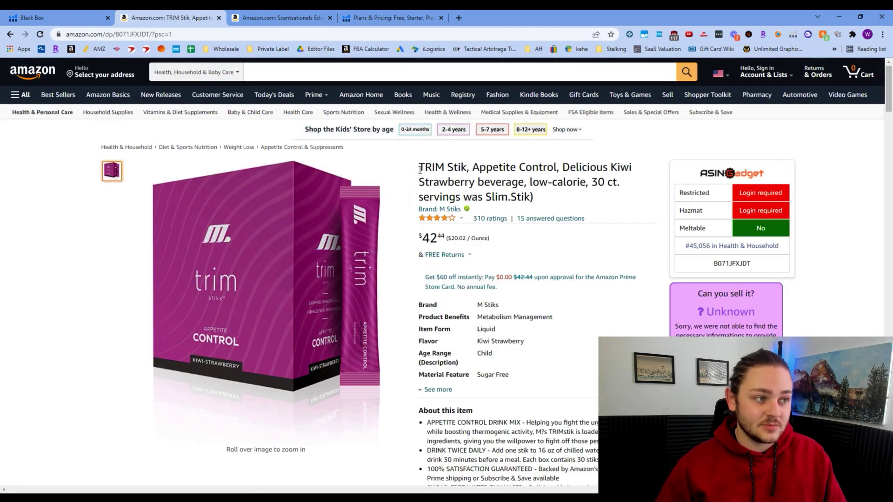
{"action": "left_click_drag", "start_coordinate": [418, 167], "coordinate": [454, 167]}
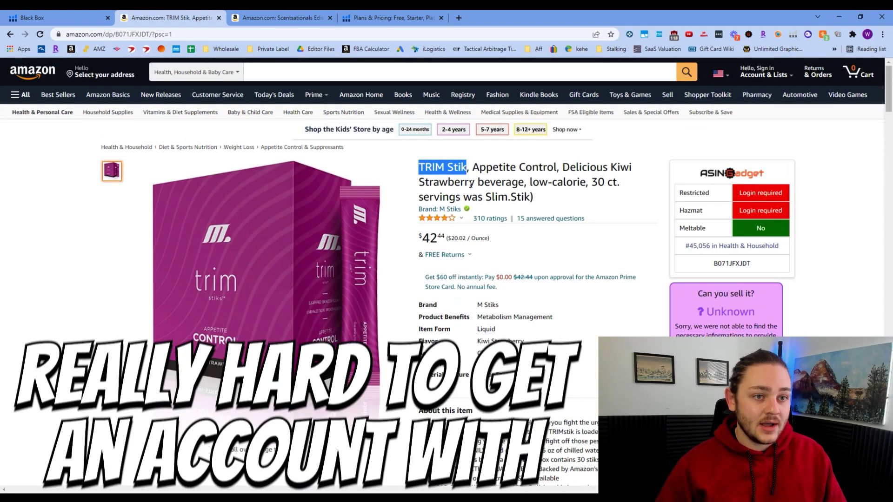
Google 'TRIM Stik' in a new tab and open the mstikproducts.com TRIM product page.
{"action": "left_click", "coordinate": [461, 17]}
{"action": "type", "text": "TRIM Stik"}
{"action": "key", "text": "Return"}
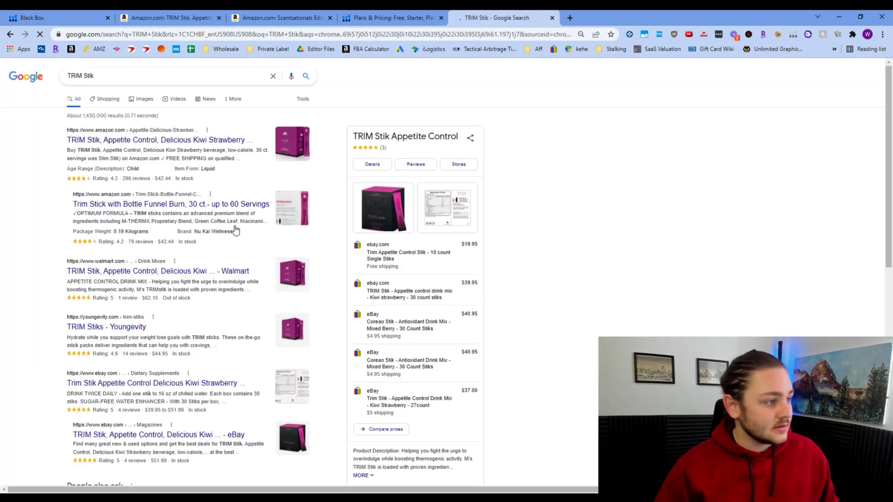
{"action": "scroll", "coordinate": [137, 310], "scroll_direction": "down", "scroll_amount": 7}
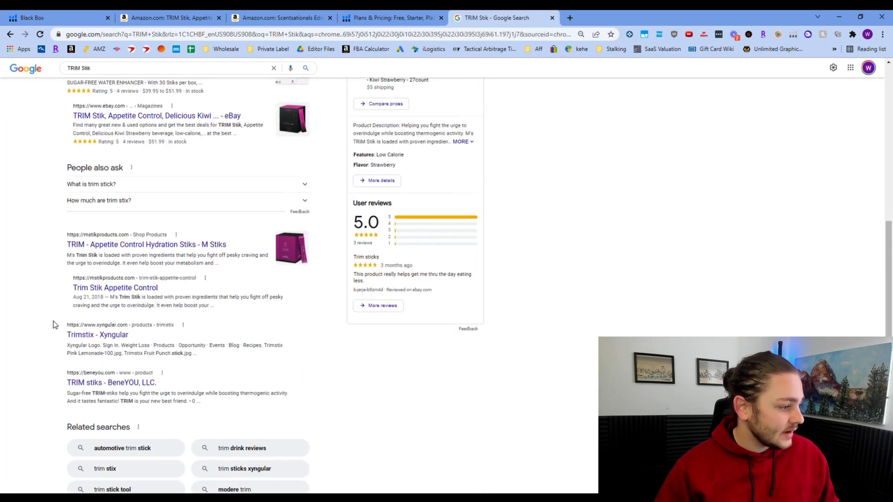
{"action": "scroll", "coordinate": [53, 323], "scroll_direction": "down", "scroll_amount": 1}
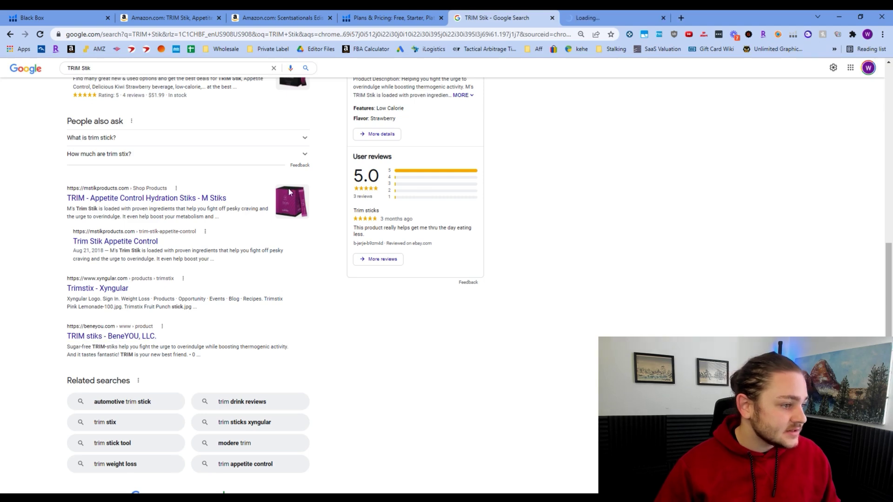
{"action": "left_click", "coordinate": [615, 14]}
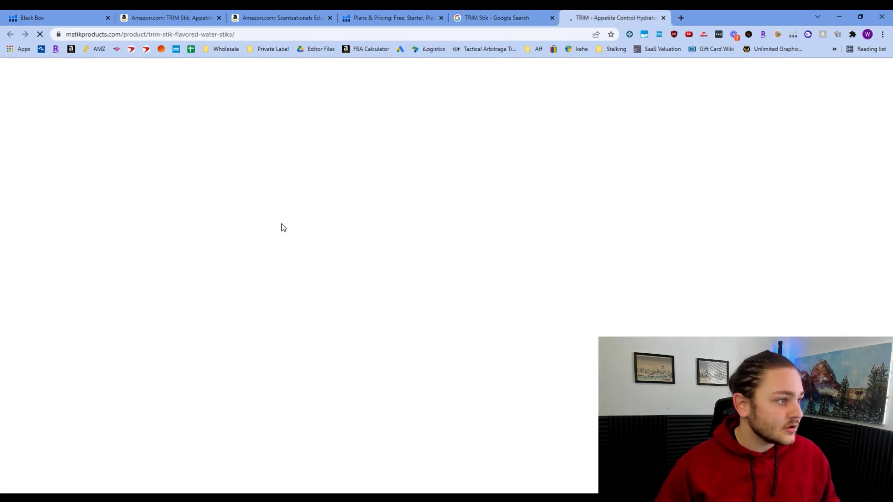
Review the TRIM hydration stiks description, then go to the M Stiks home page.
{"action": "scroll", "coordinate": [434, 260], "scroll_direction": "down", "scroll_amount": 6}
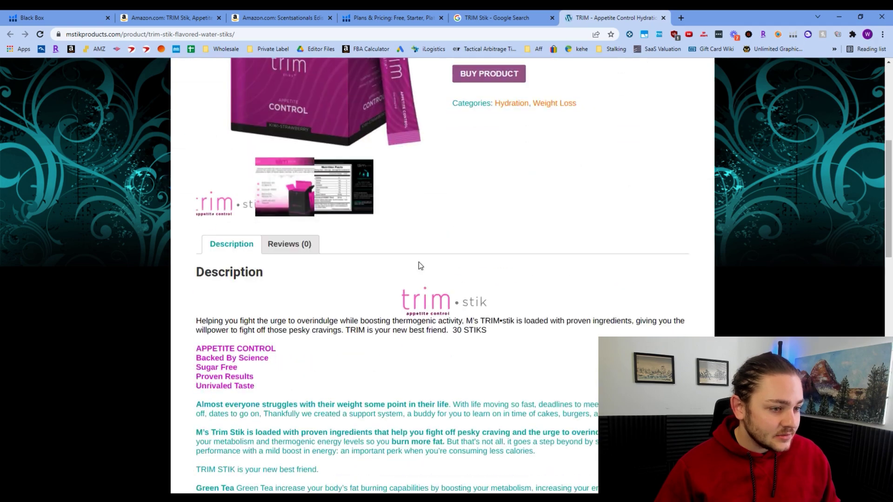
{"action": "scroll", "coordinate": [419, 264], "scroll_direction": "up", "scroll_amount": 4}
{"action": "scroll", "coordinate": [458, 303], "scroll_direction": "down", "scroll_amount": 15}
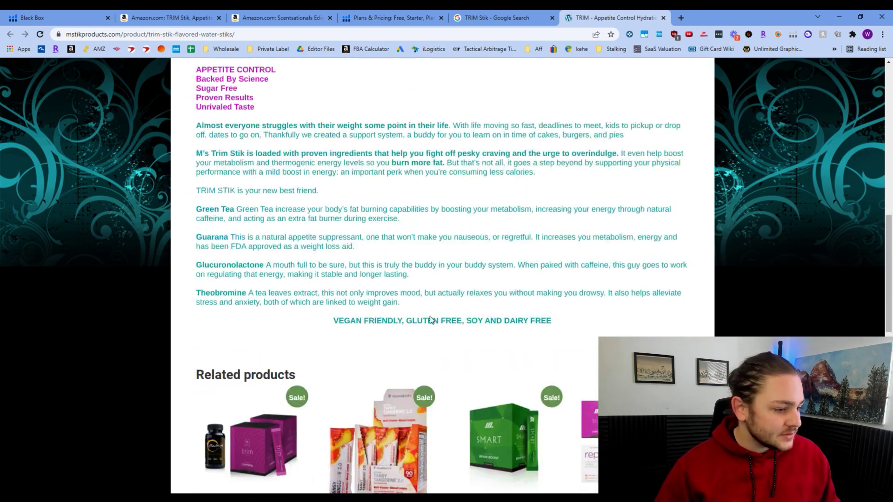
{"action": "scroll", "coordinate": [420, 332], "scroll_direction": "up", "scroll_amount": 17}
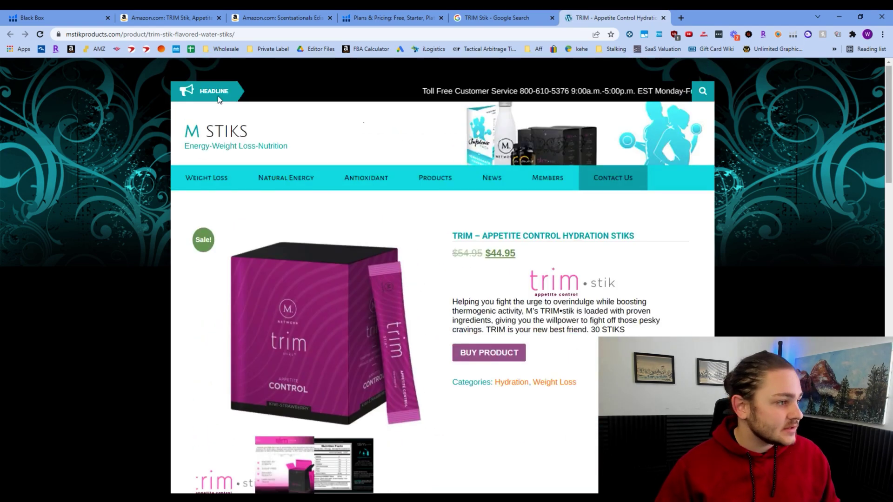
{"action": "left_click", "coordinate": [217, 96]}
Scroll the M Stiks home page down to its footer.
{"action": "scroll", "coordinate": [367, 292], "scroll_direction": "down", "scroll_amount": 5}
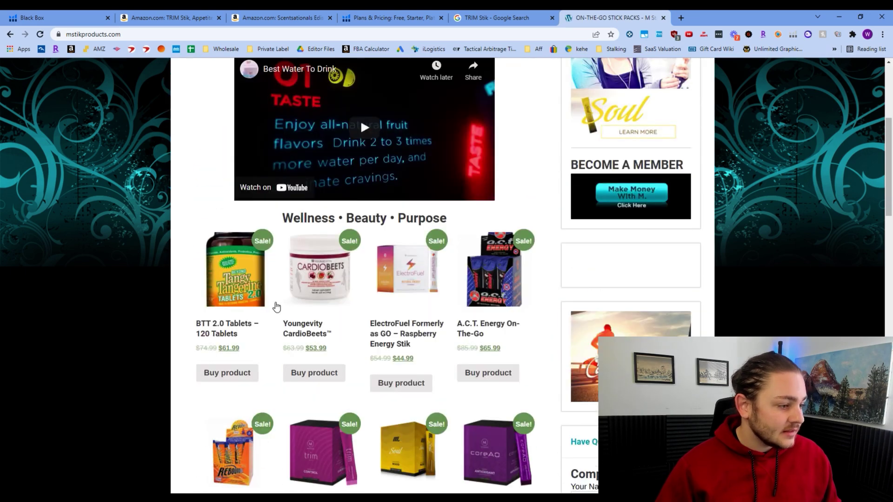
{"action": "scroll", "coordinate": [531, 415], "scroll_direction": "down", "scroll_amount": 2}
{"action": "scroll", "coordinate": [530, 415], "scroll_direction": "down", "scroll_amount": 6}
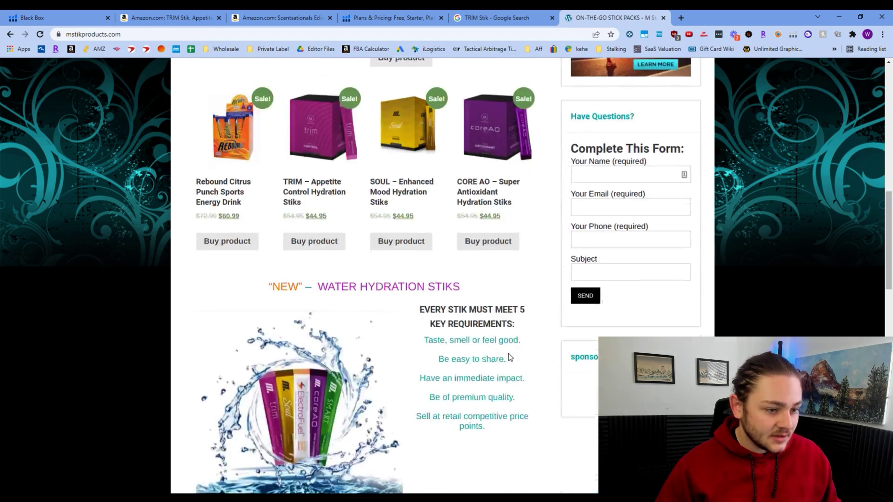
{"action": "scroll", "coordinate": [530, 344], "scroll_direction": "down", "scroll_amount": 12}
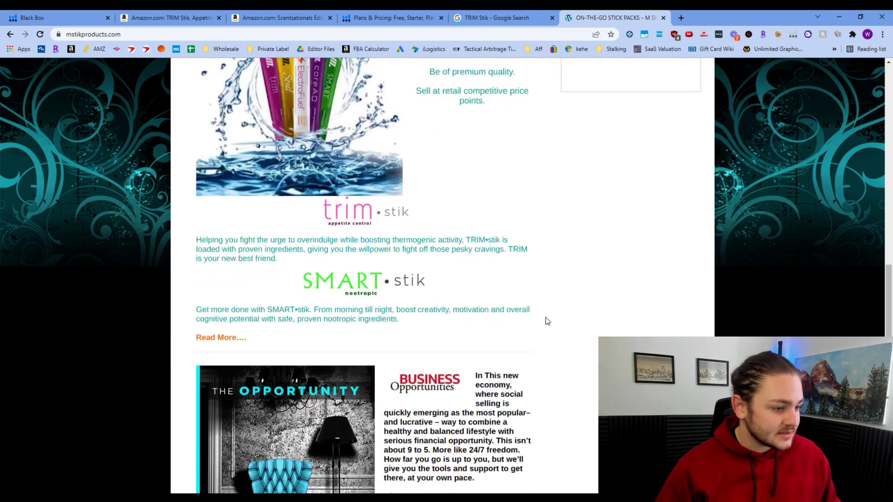
{"action": "scroll", "coordinate": [508, 347], "scroll_direction": "up", "scroll_amount": 2}
{"action": "scroll", "coordinate": [405, 350], "scroll_direction": "down", "scroll_amount": 3}
{"action": "scroll", "coordinate": [404, 349], "scroll_direction": "down", "scroll_amount": 4}
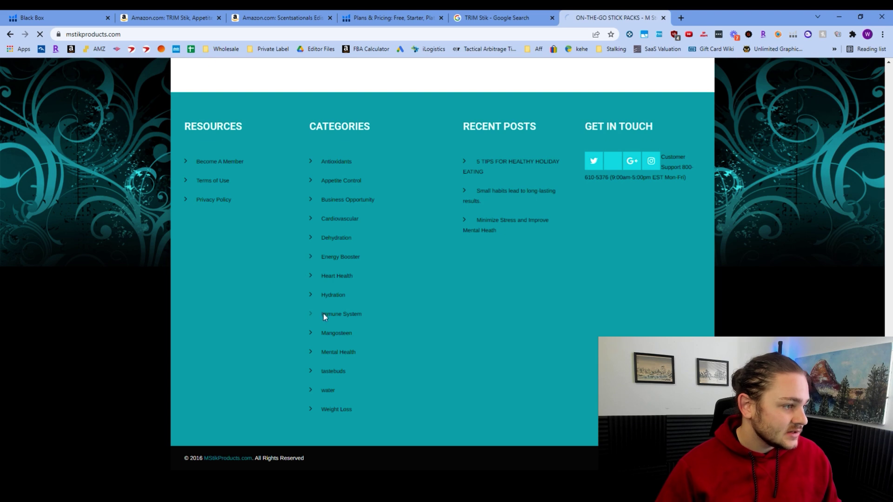
Review the Become A Member contact form, then return to the Amazon TRIM Stik listing.
{"action": "scroll", "coordinate": [409, 325], "scroll_direction": "down", "scroll_amount": 8}
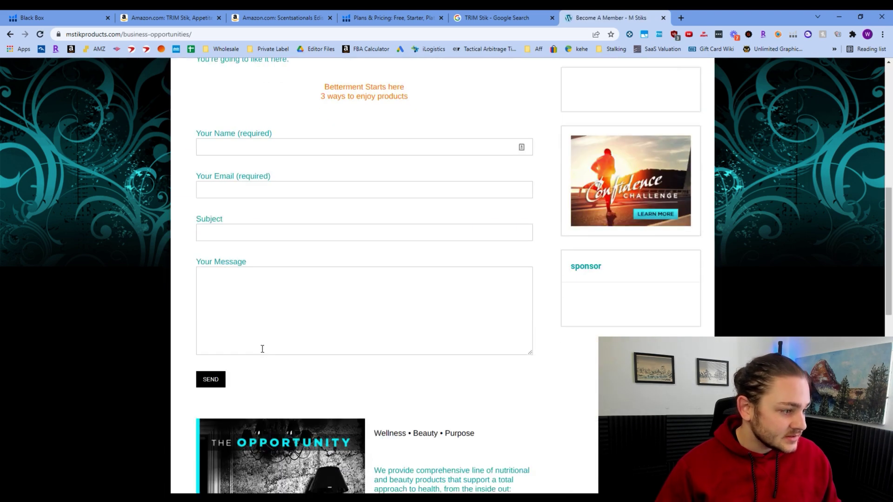
{"action": "scroll", "coordinate": [298, 216], "scroll_direction": "up", "scroll_amount": 2}
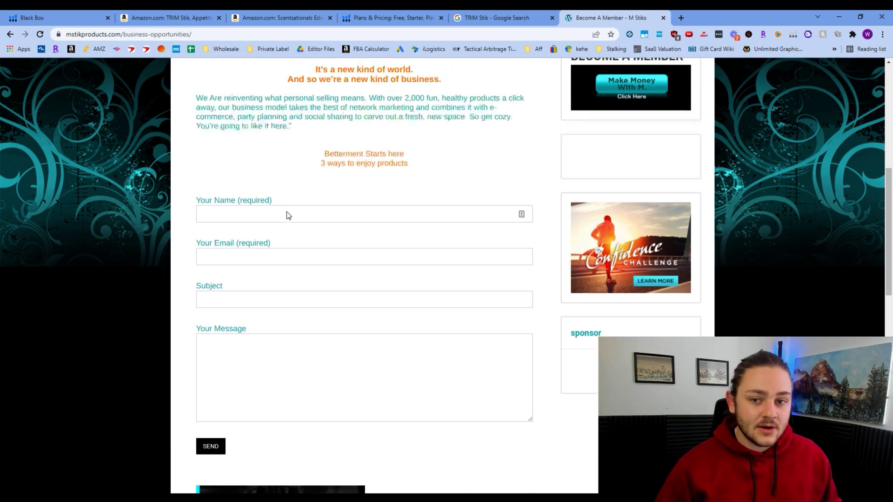
{"action": "scroll", "coordinate": [272, 247], "scroll_direction": "down", "scroll_amount": 2}
{"action": "scroll", "coordinate": [302, 247], "scroll_direction": "down", "scroll_amount": 1}
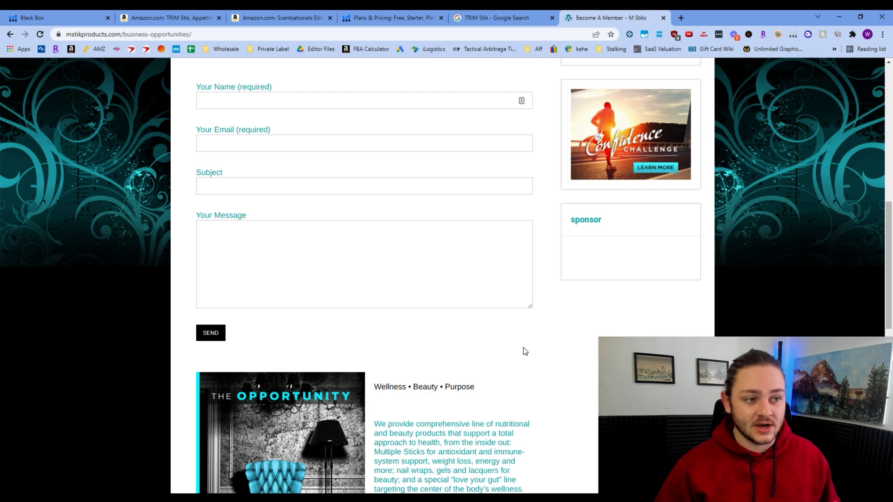
{"action": "scroll", "coordinate": [535, 341], "scroll_direction": "up", "scroll_amount": 2}
{"action": "scroll", "coordinate": [553, 348], "scroll_direction": "down", "scroll_amount": 1}
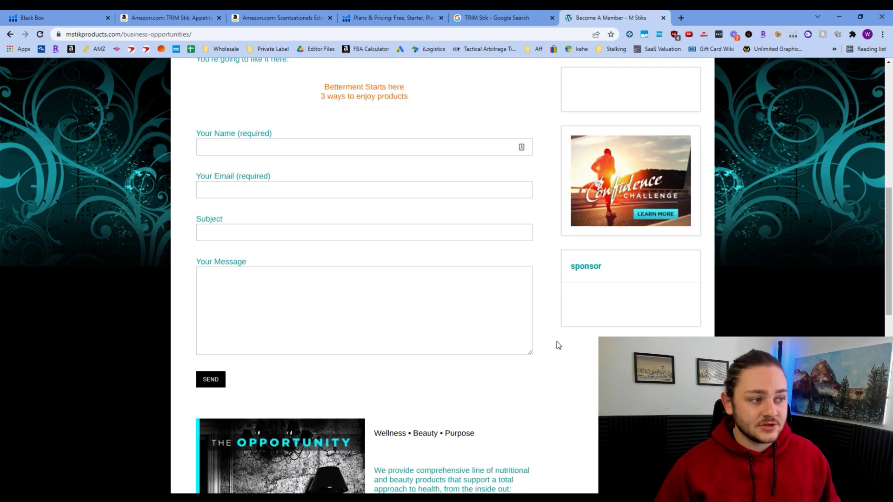
{"action": "left_click", "coordinate": [474, 329]}
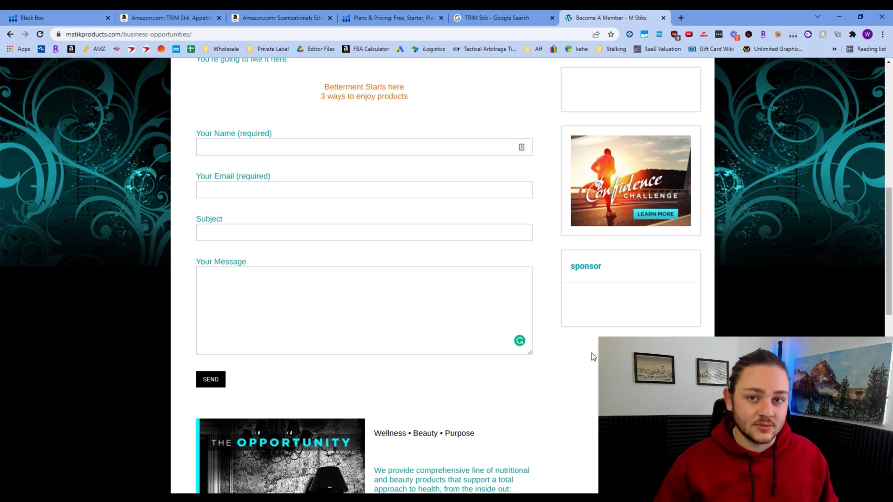
{"action": "scroll", "coordinate": [590, 354], "scroll_direction": "up", "scroll_amount": 8}
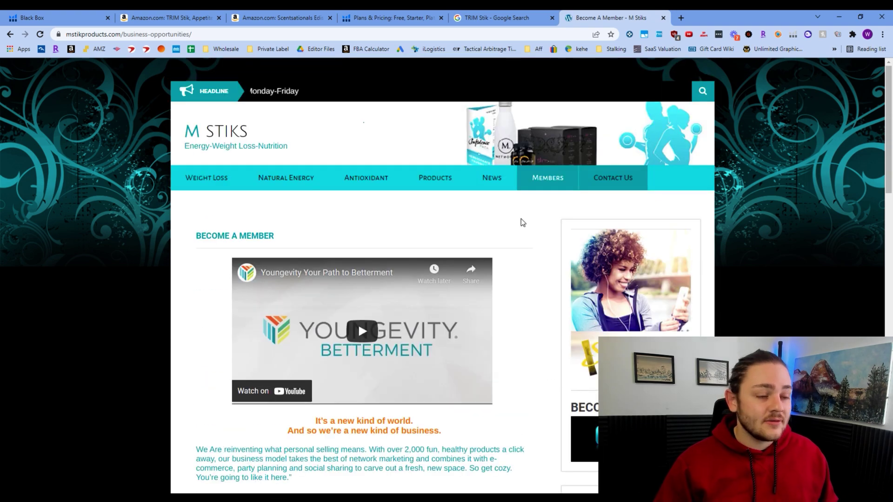
{"action": "left_click", "coordinate": [165, 14]}
Show SellerAmp on the TRIM Stik listing: 153/mo sales, $23.87 max cost, $32.23 profit.
{"action": "left_click", "coordinate": [627, 307]}
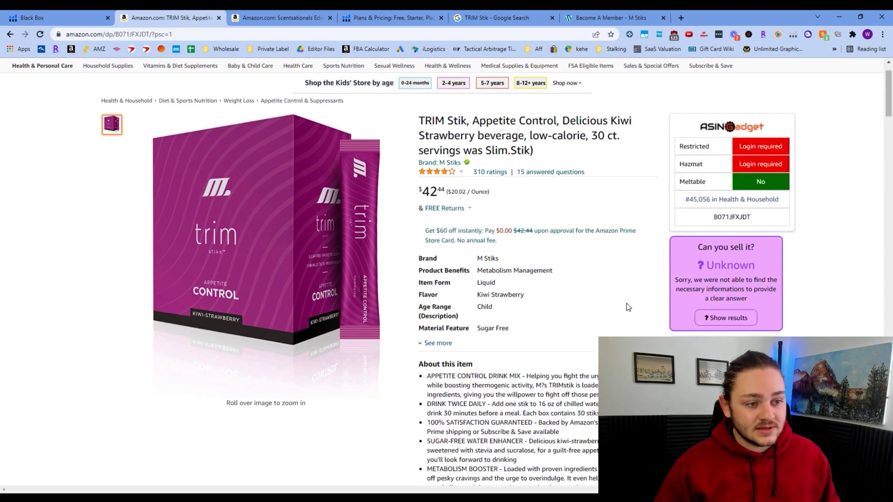
{"action": "scroll", "coordinate": [705, 228], "scroll_direction": "down", "scroll_amount": 1}
{"action": "left_click", "coordinate": [748, 34]}
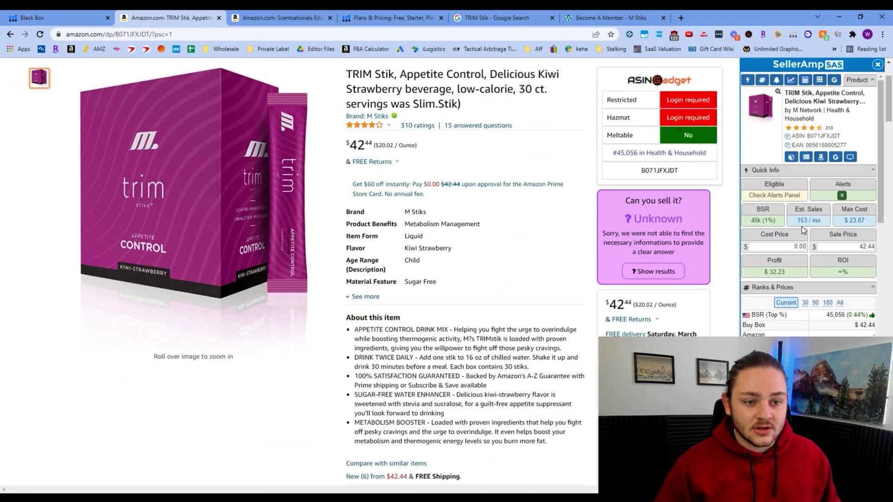
{"action": "left_click_drag", "start_coordinate": [798, 222], "coordinate": [821, 222]}
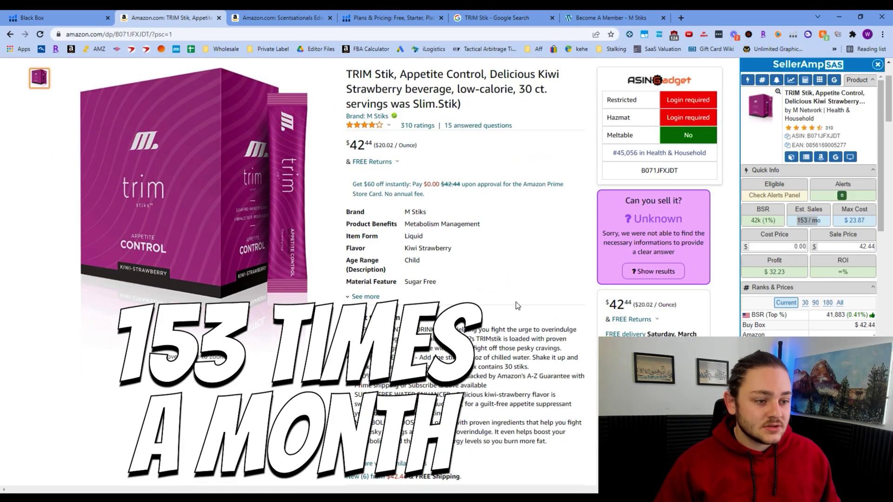
{"action": "scroll", "coordinate": [547, 191], "scroll_direction": "down", "scroll_amount": 1}
{"action": "scroll", "coordinate": [547, 191], "scroll_direction": "up", "scroll_amount": 3}
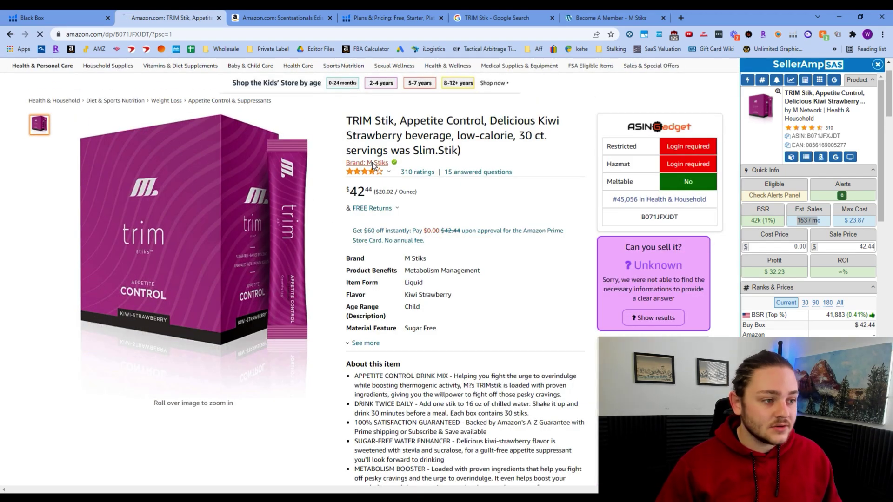
List all M Stiks brand products on Amazon and open one result in the background.
{"action": "left_click", "coordinate": [372, 164]}
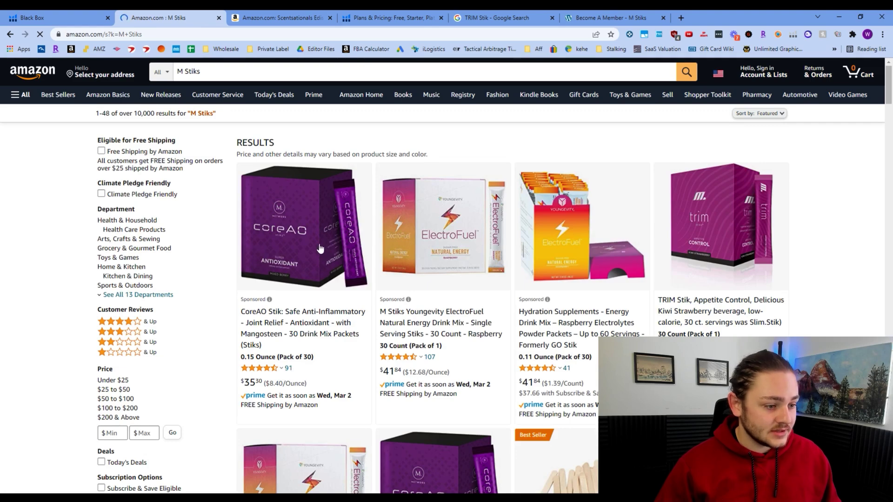
{"action": "scroll", "coordinate": [624, 323], "scroll_direction": "down", "scroll_amount": 5}
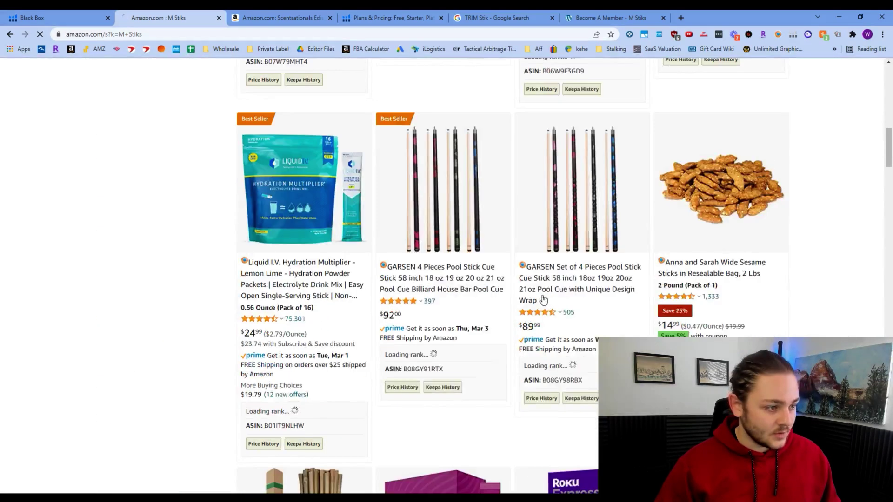
{"action": "scroll", "coordinate": [444, 334], "scroll_direction": "down", "scroll_amount": 3}
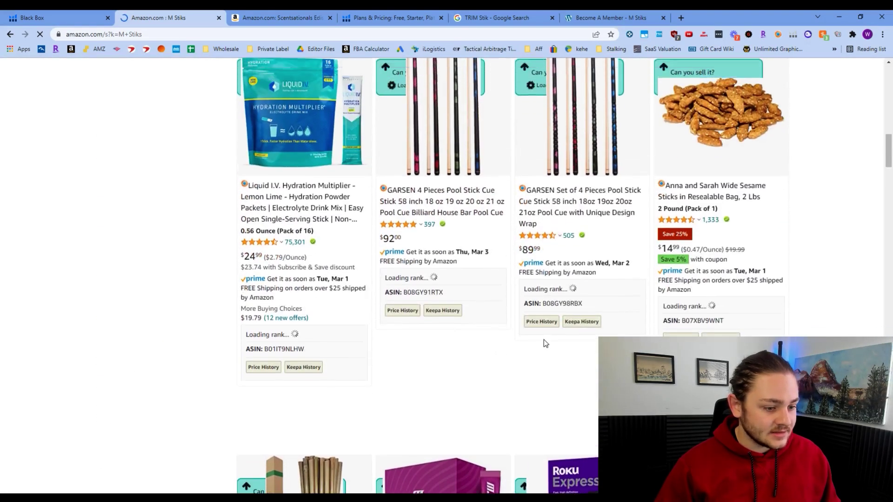
{"action": "middle_click", "coordinate": [200, 302]}
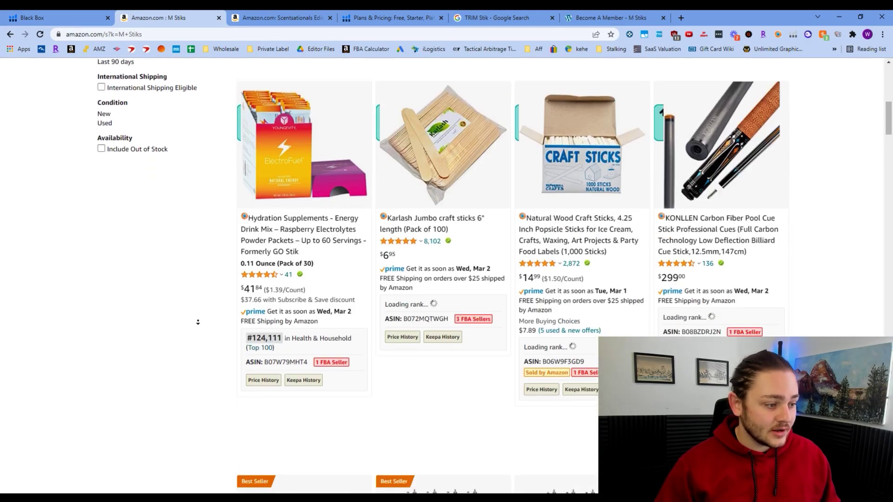
Browse the TRIM, ElectroFuel and CoreAO results and open the ElectroFuel listing in a new tab.
{"action": "scroll", "coordinate": [472, 371], "scroll_direction": "up", "scroll_amount": 2}
{"action": "scroll", "coordinate": [472, 371], "scroll_direction": "up", "scroll_amount": 5}
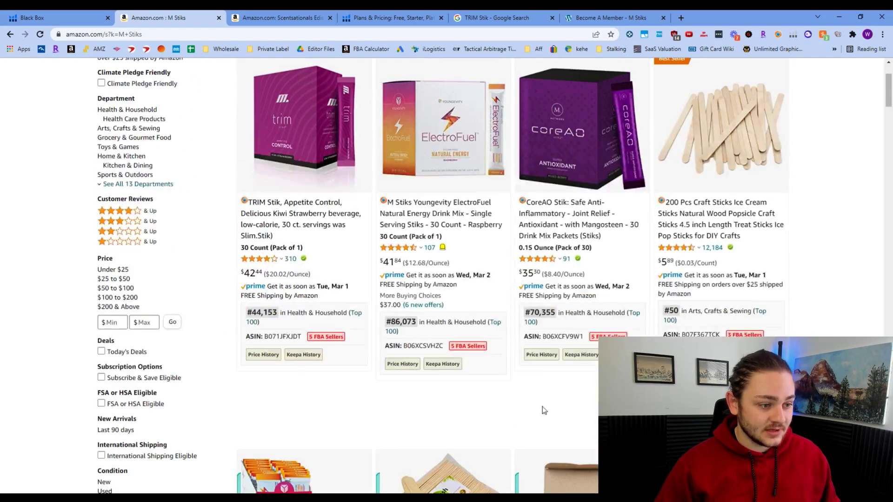
{"action": "scroll", "coordinate": [508, 396], "scroll_direction": "up", "scroll_amount": 1}
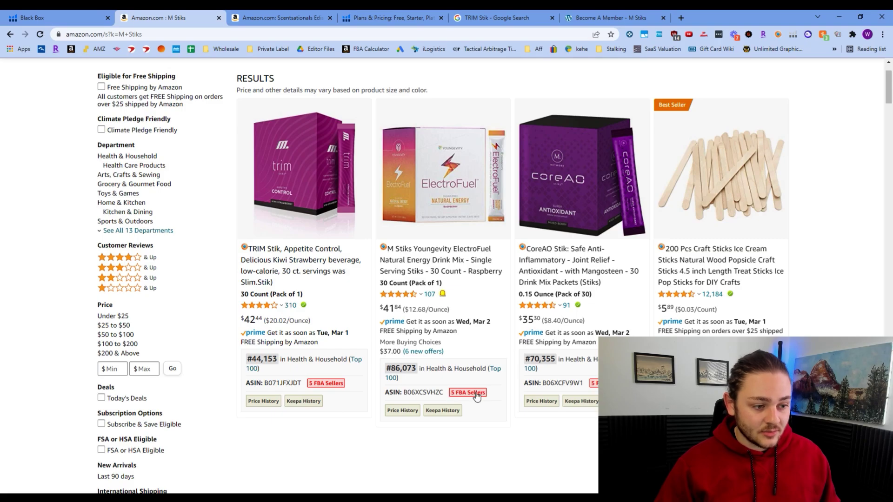
{"action": "scroll", "coordinate": [477, 393], "scroll_direction": "down", "scroll_amount": 8}
{"action": "scroll", "coordinate": [477, 393], "scroll_direction": "up", "scroll_amount": 5}
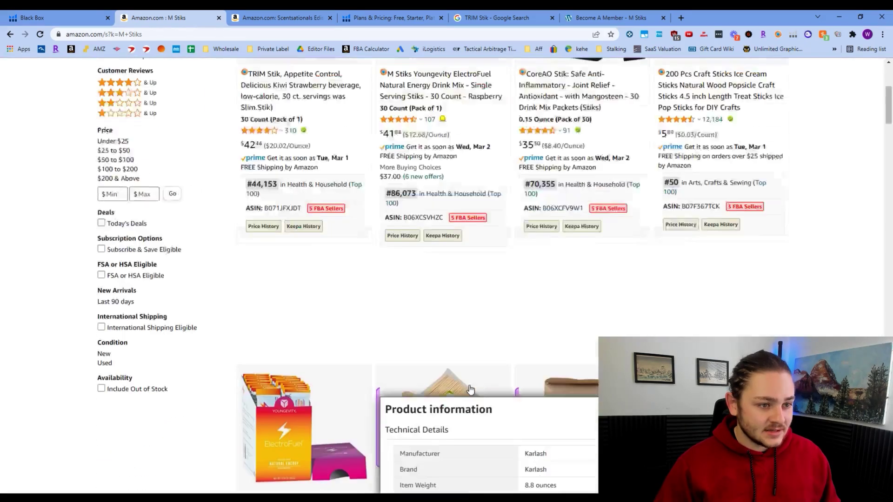
{"action": "scroll", "coordinate": [470, 390], "scroll_direction": "up", "scroll_amount": 3}
{"action": "mouse_move", "coordinate": [626, 155]}
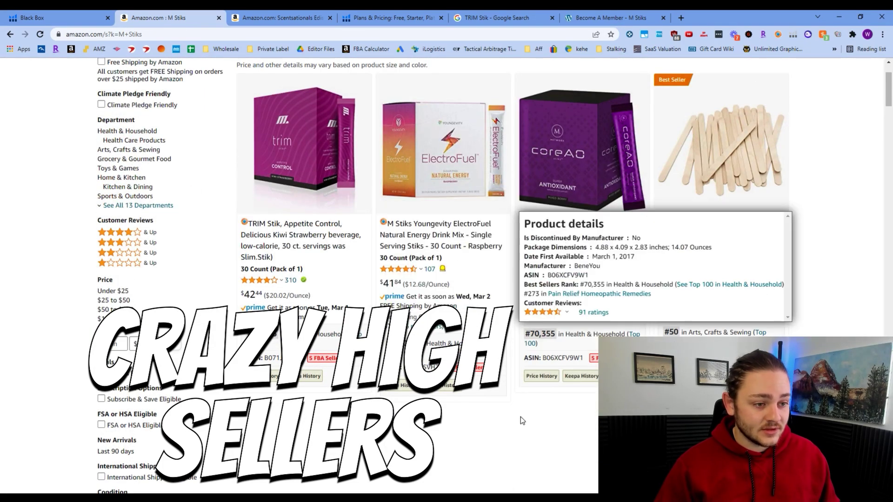
{"action": "mouse_move", "coordinate": [465, 155]}
{"action": "scroll", "coordinate": [487, 207], "scroll_direction": "up", "scroll_amount": 2}
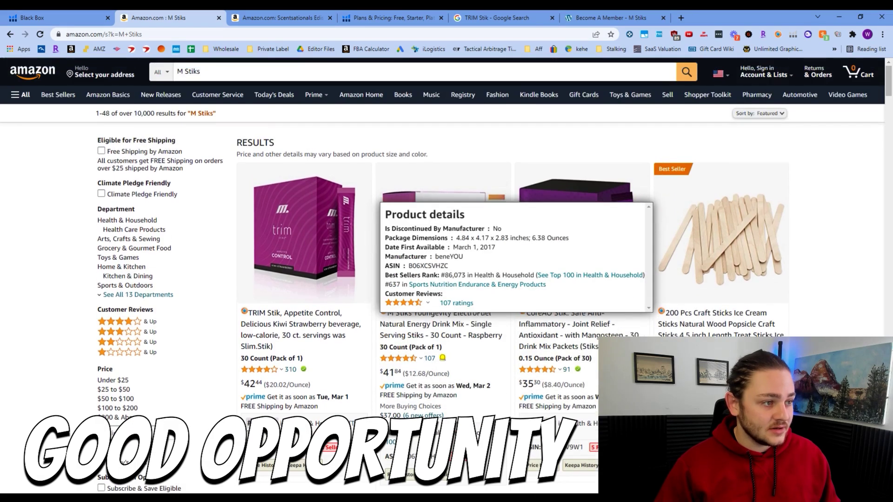
{"action": "middle_click", "coordinate": [443, 186]}
Open CoreAO in the background, review ElectroFuel (105 sales/mo, $31.67 profit), then close both tabs.
{"action": "middle_click", "coordinate": [581, 186]}
{"action": "left_click", "coordinate": [242, 18]}
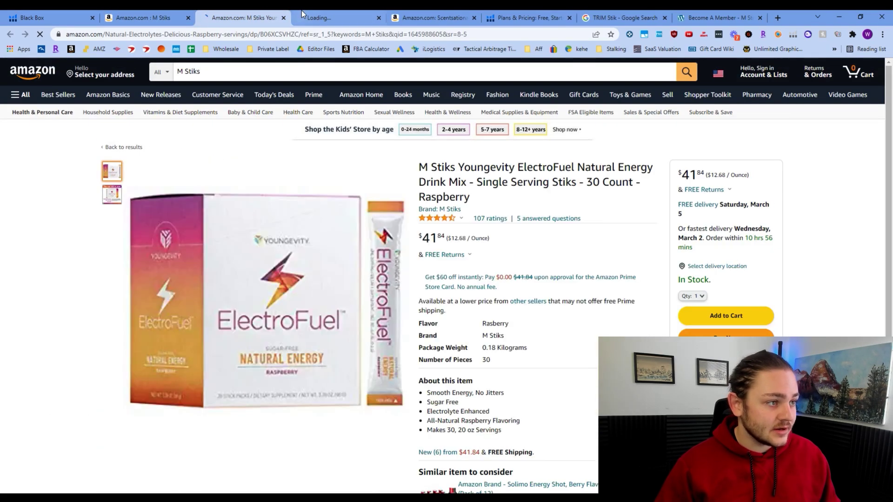
{"action": "scroll", "coordinate": [490, 238], "scroll_direction": "down", "scroll_amount": 2}
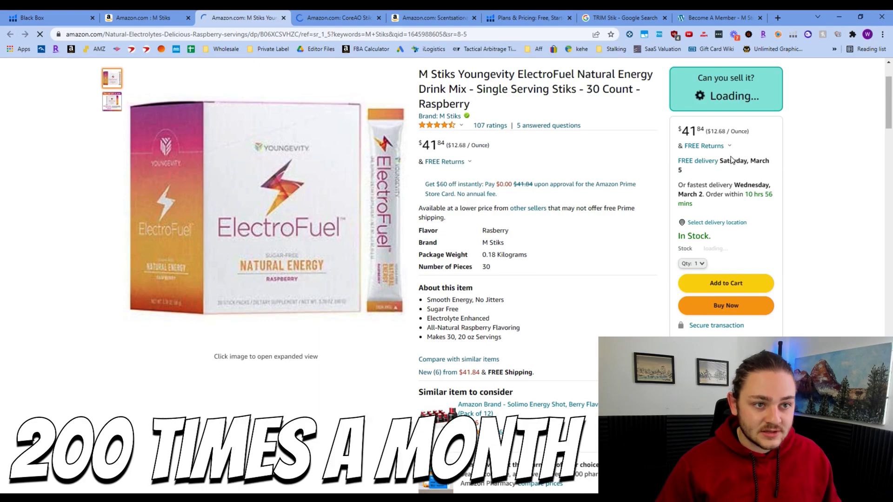
{"action": "scroll", "coordinate": [759, 193], "scroll_direction": "down", "scroll_amount": 3}
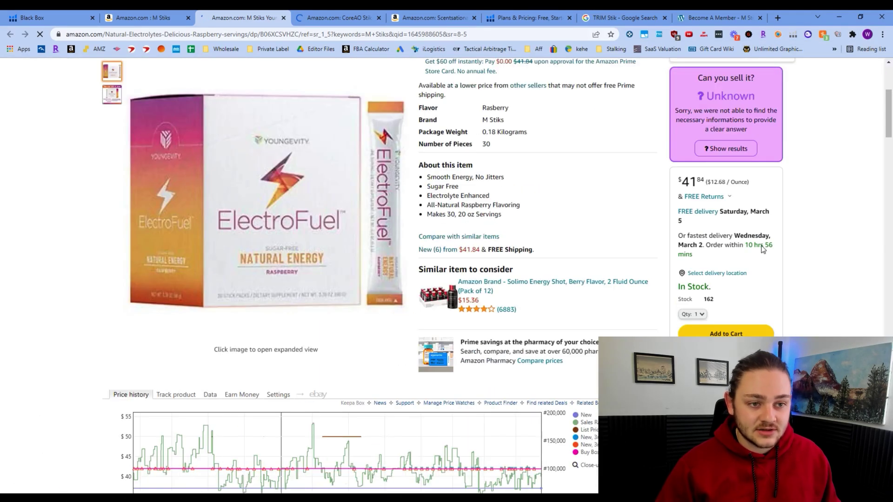
{"action": "scroll", "coordinate": [797, 149], "scroll_direction": "down", "scroll_amount": 5}
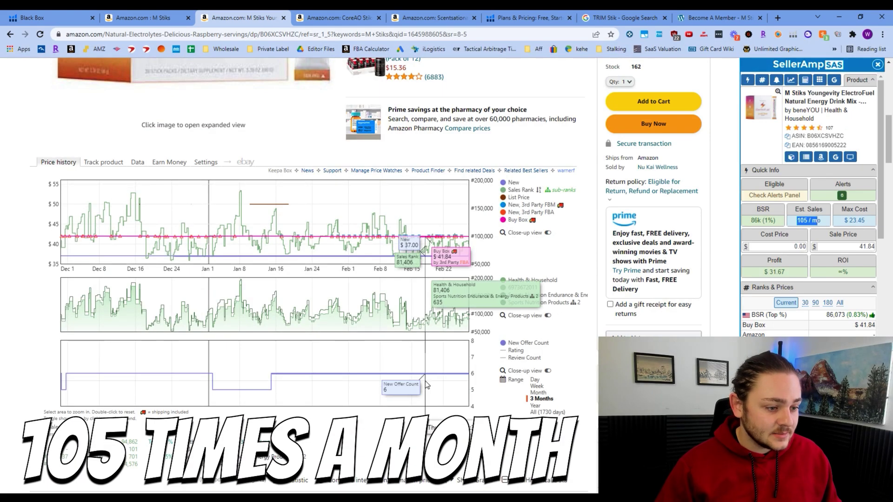
{"action": "scroll", "coordinate": [425, 380], "scroll_direction": "down", "scroll_amount": 1}
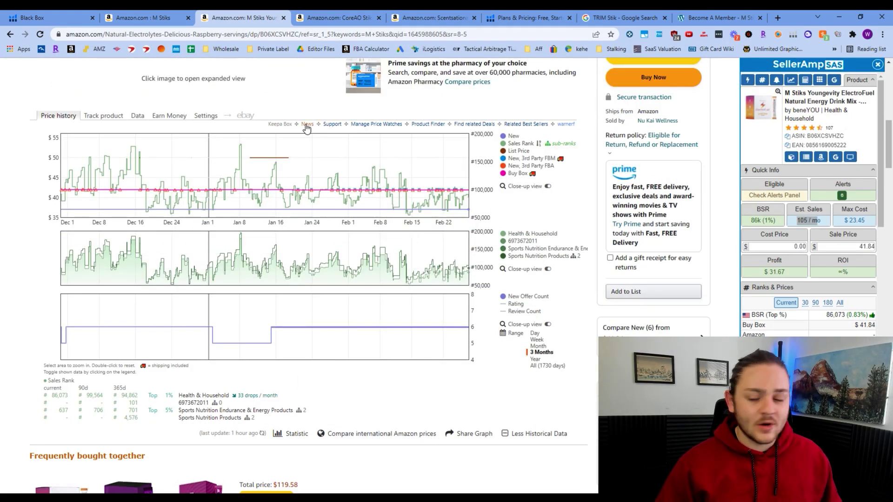
{"action": "scroll", "coordinate": [343, 201], "scroll_direction": "up", "scroll_amount": 6}
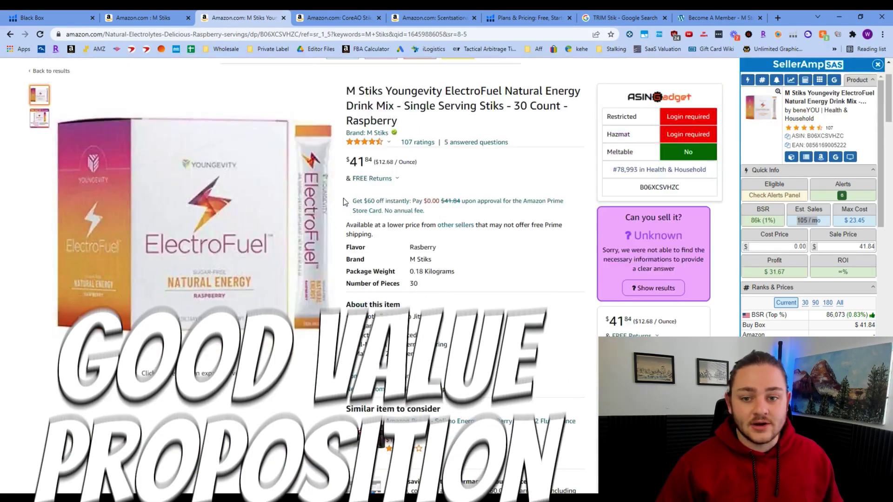
{"action": "scroll", "coordinate": [343, 198], "scroll_direction": "up", "scroll_amount": 2}
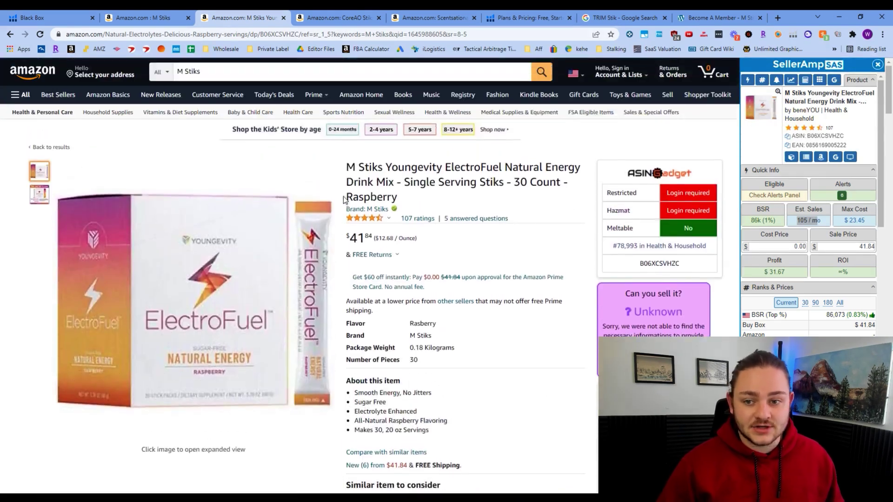
{"action": "left_click", "coordinate": [181, 14]}
{"action": "key", "text": "ctrl+w"}
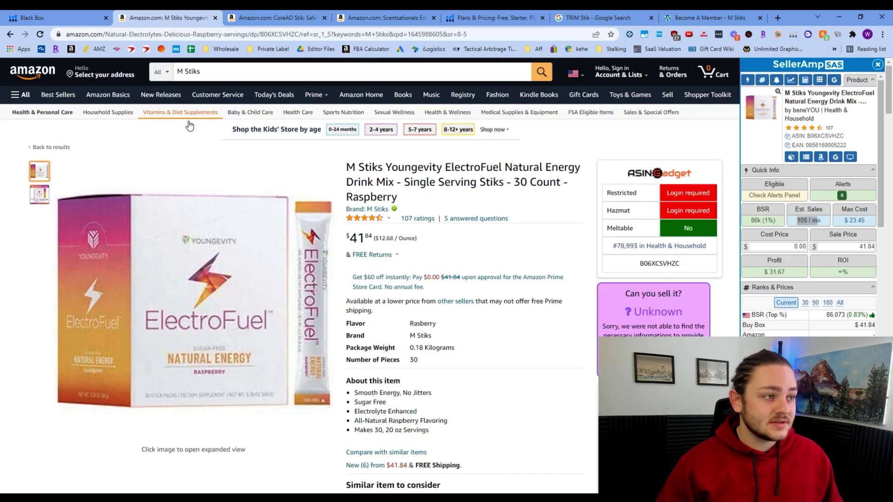
Close the CoreAO tab and review the Scentsationals wax warmer's Keepa chart.
{"action": "key", "text": "ctrl+w"}
{"action": "key", "text": "ctrl+w"}
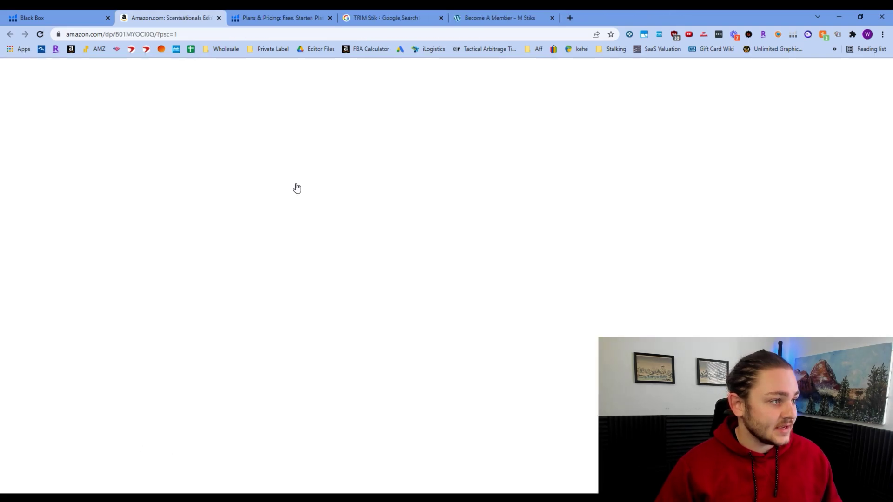
{"action": "scroll", "coordinate": [486, 326], "scroll_direction": "down", "scroll_amount": 8}
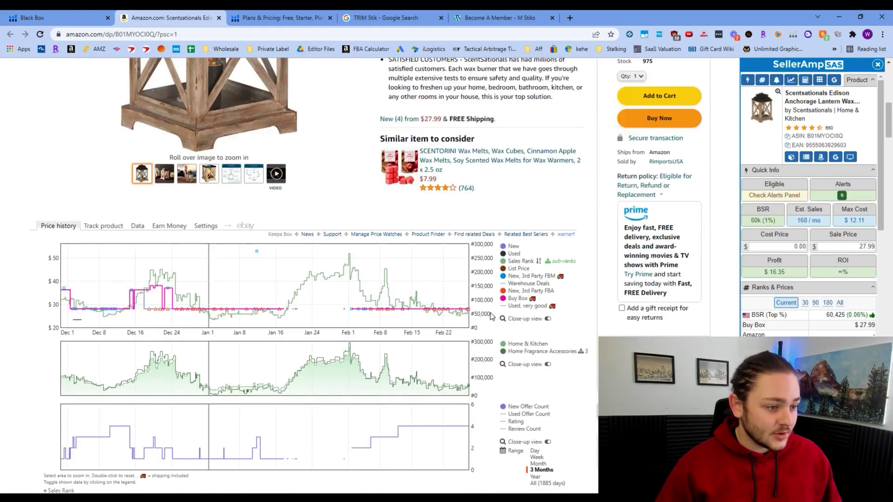
{"action": "scroll", "coordinate": [446, 315], "scroll_direction": "down", "scroll_amount": 3}
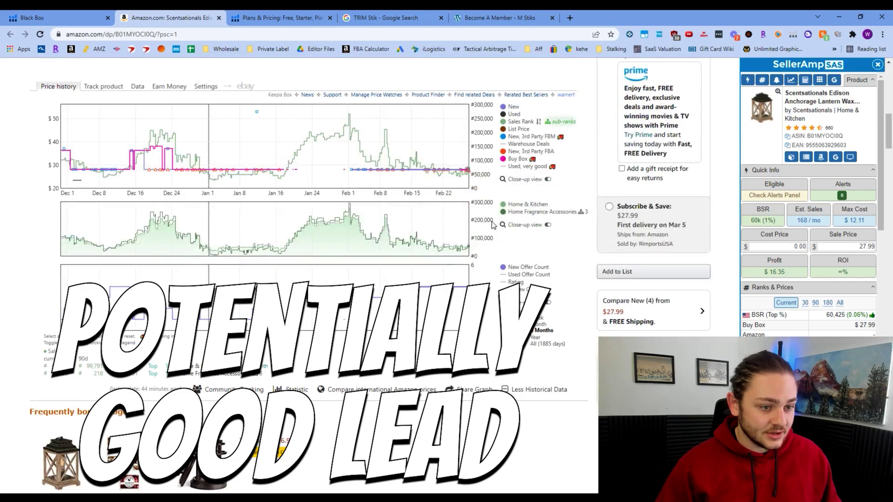
{"action": "scroll", "coordinate": [475, 242], "scroll_direction": "up", "scroll_amount": 4}
{"action": "scroll", "coordinate": [475, 239], "scroll_direction": "up", "scroll_amount": 5}
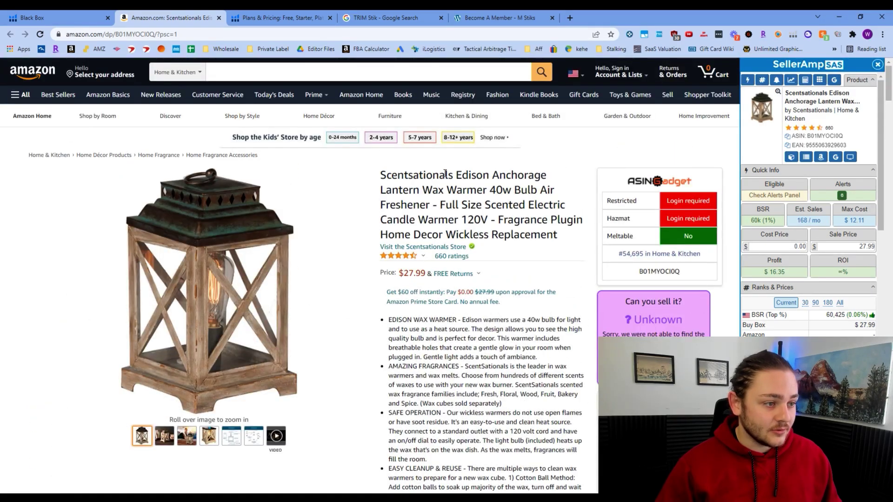
{"action": "scroll", "coordinate": [441, 186], "scroll_direction": "down", "scroll_amount": 14}
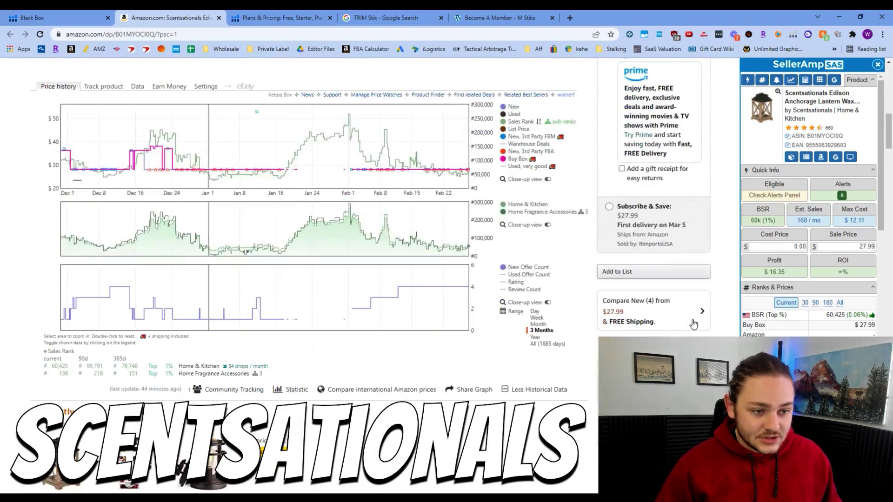
Check the wax warmer's new offers and confirm the seller is RimportsUSA.
{"action": "left_click", "coordinate": [651, 311]}
{"action": "scroll", "coordinate": [753, 279], "scroll_direction": "down", "scroll_amount": 5}
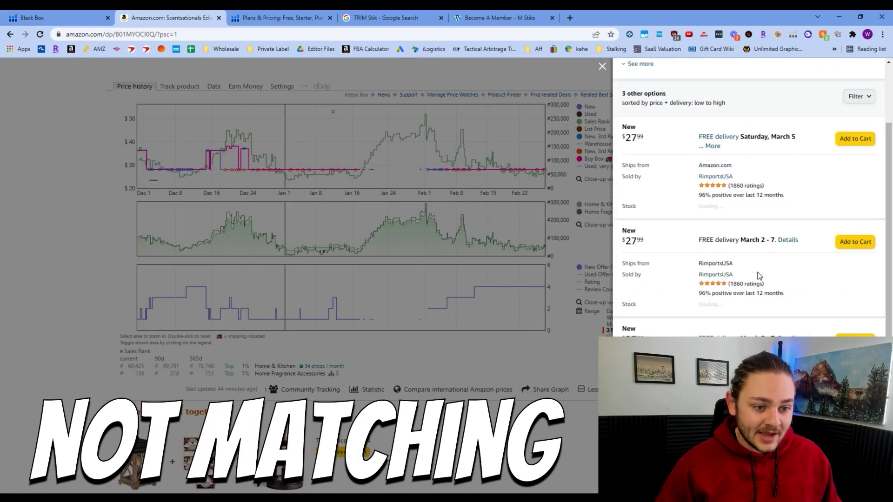
{"action": "scroll", "coordinate": [748, 314], "scroll_direction": "up", "scroll_amount": 5}
{"action": "left_click", "coordinate": [629, 147]}
{"action": "scroll", "coordinate": [731, 231], "scroll_direction": "down", "scroll_amount": 5}
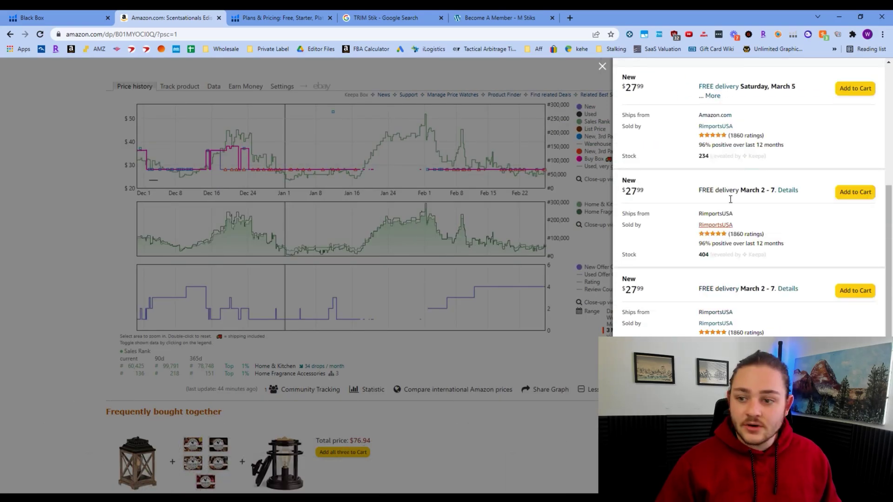
{"action": "double_click", "coordinate": [723, 126]}
{"action": "scroll", "coordinate": [697, 282], "scroll_direction": "down", "scroll_amount": 1}
{"action": "scroll", "coordinate": [691, 305], "scroll_direction": "up", "scroll_amount": 4}
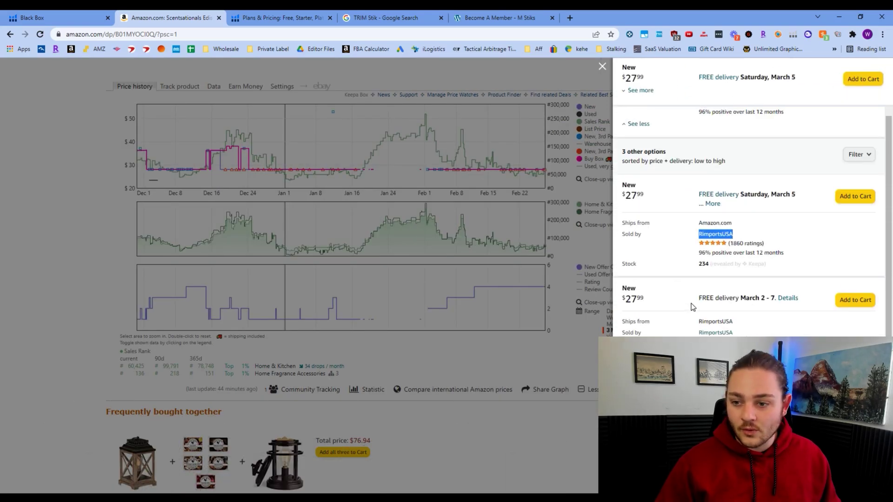
{"action": "left_click", "coordinate": [459, 182]}
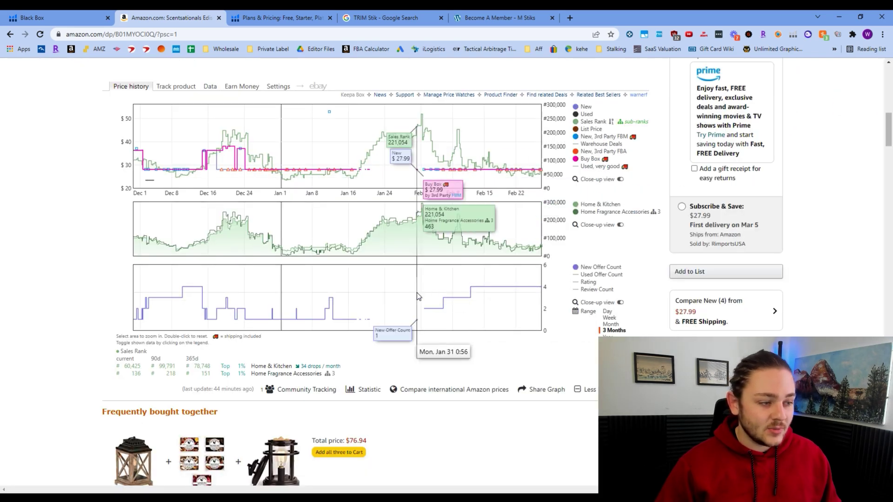
Close the Scentsationals listing and open the Lundberg risotto and Vessel screwdriver listings from Black Box.
{"action": "scroll", "coordinate": [303, 297], "scroll_direction": "up", "scroll_amount": 5}
{"action": "left_click", "coordinate": [279, 17]}
{"action": "left_click", "coordinate": [218, 18]}
{"action": "left_click", "coordinate": [113, 14]}
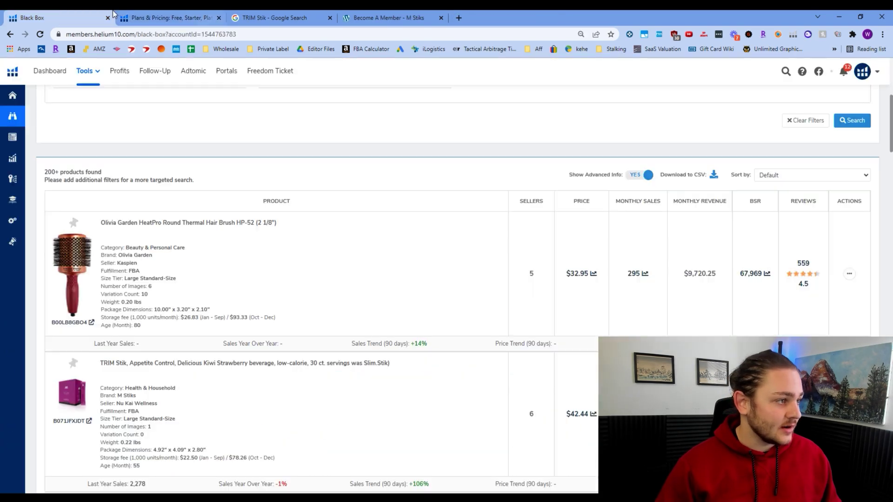
{"action": "scroll", "coordinate": [339, 227], "scroll_direction": "down", "scroll_amount": 9}
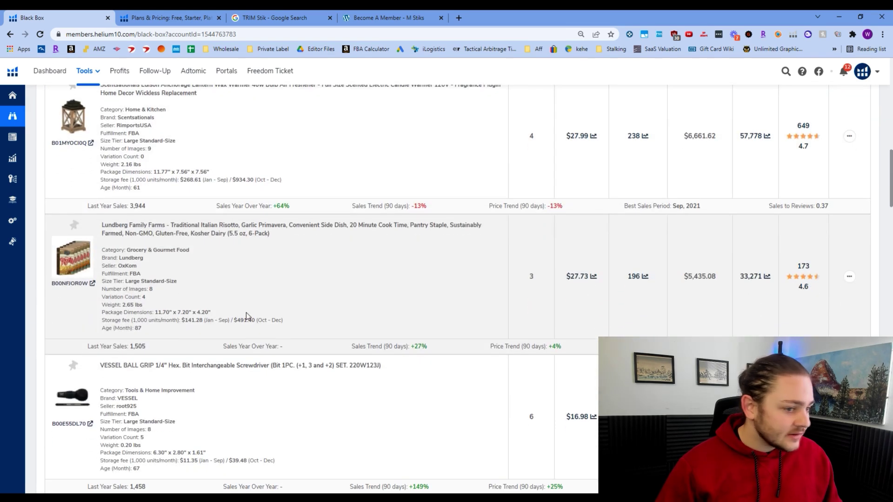
{"action": "middle_click", "coordinate": [78, 259]}
{"action": "scroll", "coordinate": [78, 259], "scroll_direction": "down", "scroll_amount": 3}
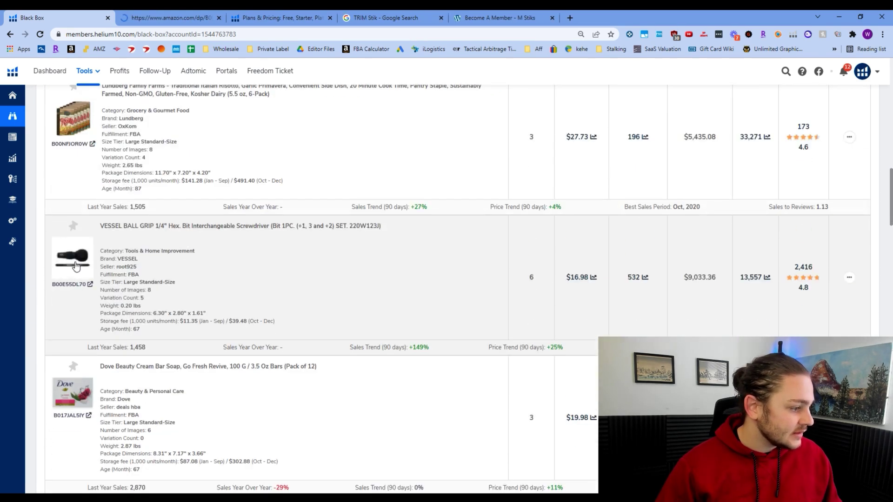
{"action": "middle_click", "coordinate": [76, 263]}
Review the Lundberg Garlic Primavera risotto listing and its Keepa chart.
{"action": "left_click", "coordinate": [149, 17]}
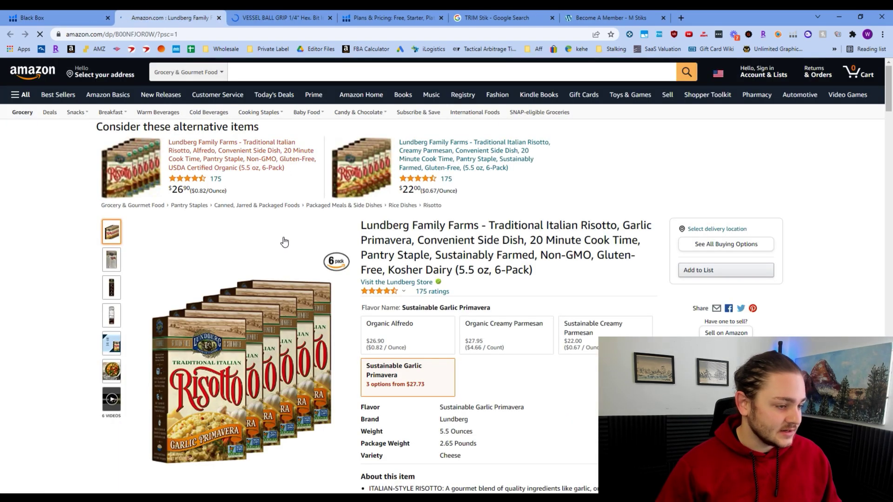
{"action": "scroll", "coordinate": [644, 288], "scroll_direction": "down", "scroll_amount": 5}
{"action": "scroll", "coordinate": [649, 295], "scroll_direction": "down", "scroll_amount": 8}
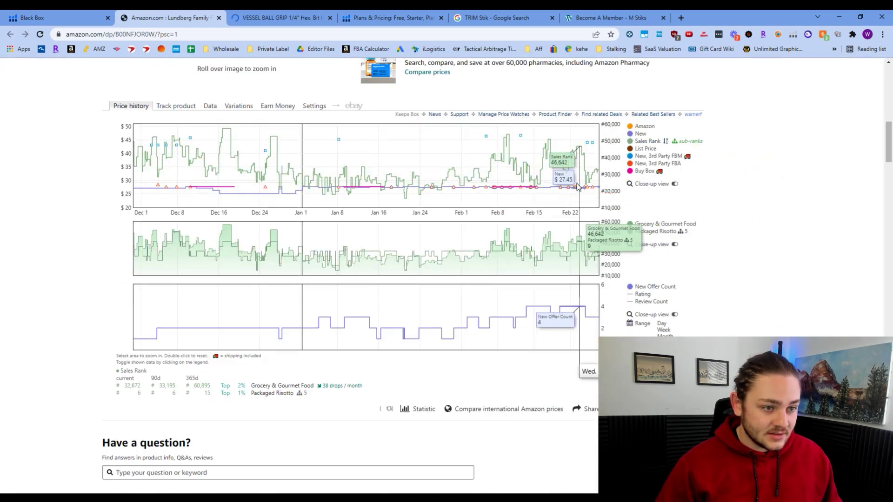
{"action": "scroll", "coordinate": [486, 276], "scroll_direction": "up", "scroll_amount": 7}
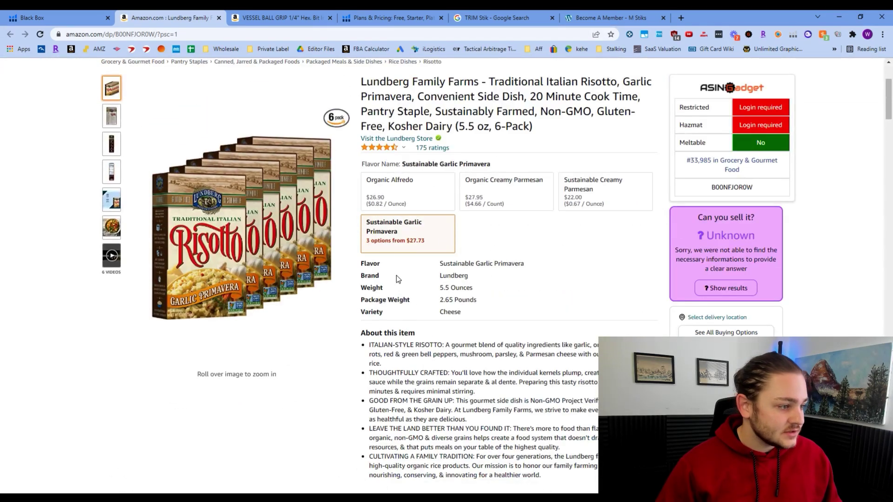
{"action": "scroll", "coordinate": [656, 294], "scroll_direction": "up", "scroll_amount": 5}
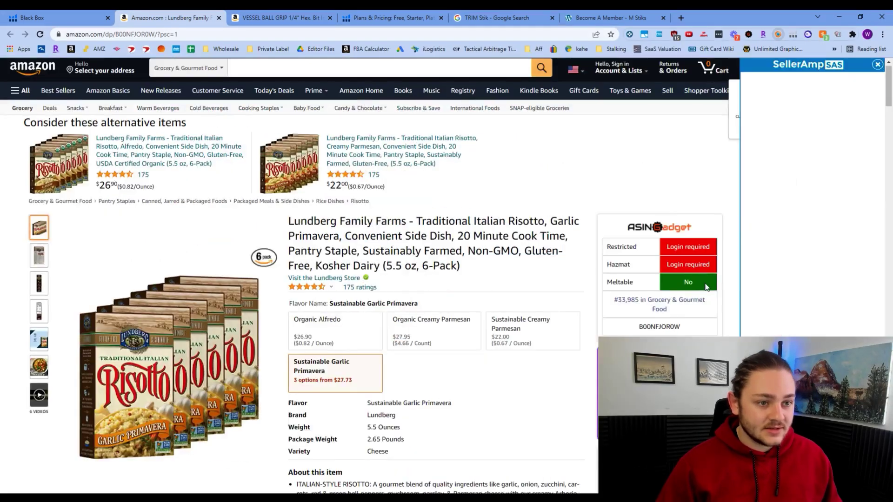
{"action": "scroll", "coordinate": [668, 186], "scroll_direction": "down", "scroll_amount": 6}
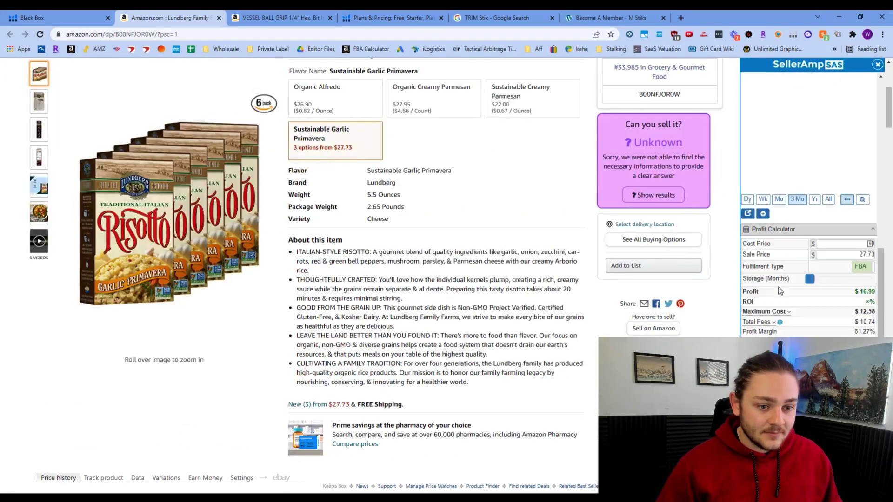
Check the risotto's list of seller offers, then close it.
{"action": "left_click", "coordinate": [660, 243]}
{"action": "scroll", "coordinate": [824, 259], "scroll_direction": "down", "scroll_amount": 4}
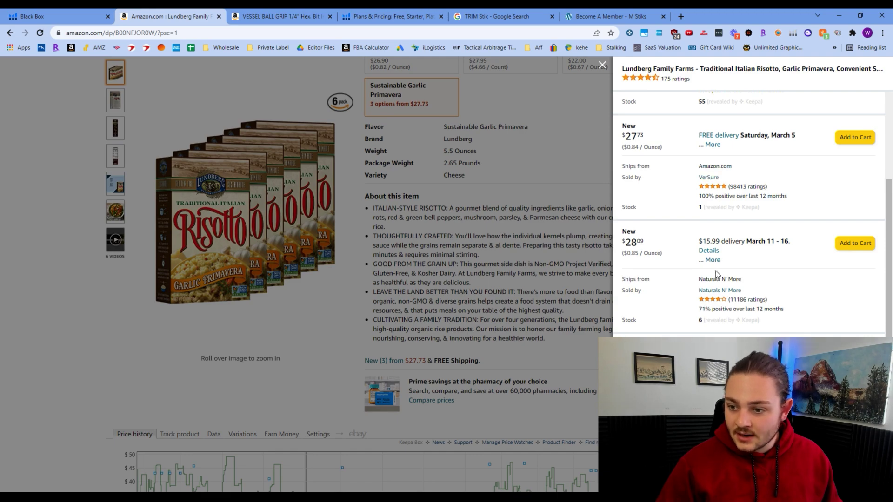
{"action": "scroll", "coordinate": [730, 265], "scroll_direction": "up", "scroll_amount": 4}
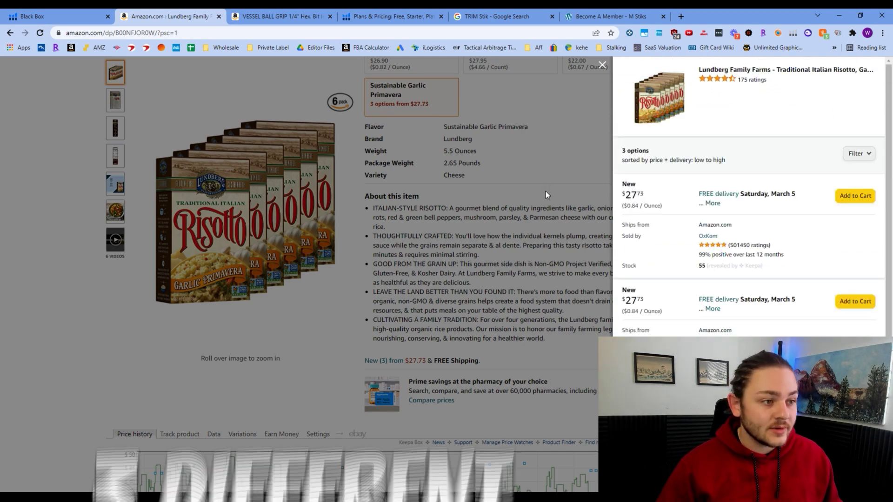
{"action": "left_click", "coordinate": [566, 215]}
{"action": "scroll", "coordinate": [465, 279], "scroll_direction": "up", "scroll_amount": 5}
Copy the brand name Lundberg and search Amazon for it.
{"action": "double_click", "coordinate": [454, 371]}
{"action": "key", "text": "ctrl+c"}
{"action": "scroll", "coordinate": [454, 279], "scroll_direction": "up", "scroll_amount": 1}
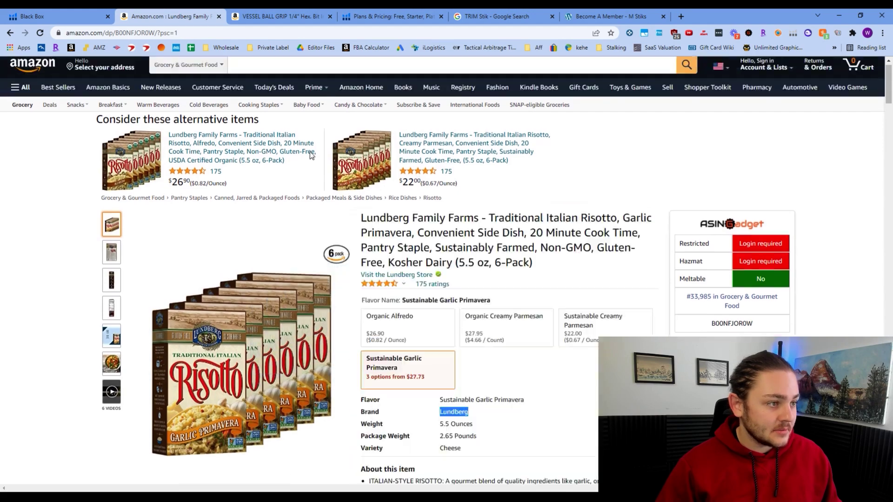
{"action": "left_click", "coordinate": [418, 70]}
{"action": "key", "text": "ctrl+v"}
{"action": "key", "text": "Return"}
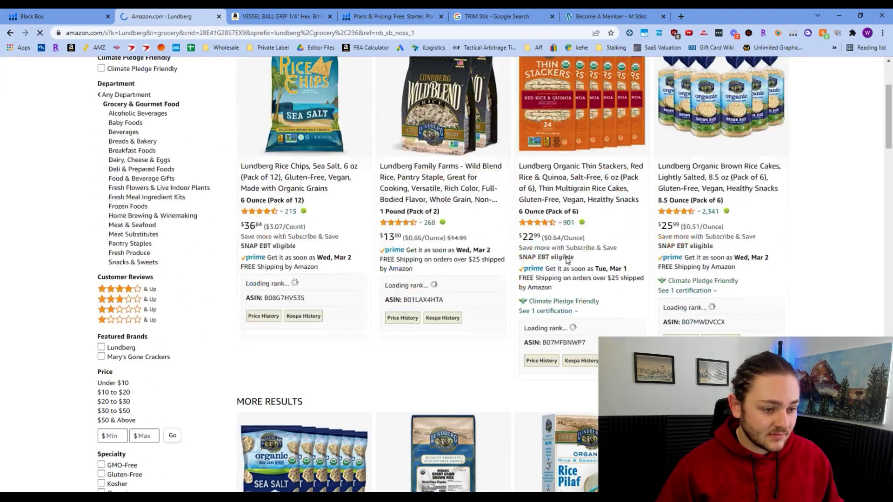
{"action": "scroll", "coordinate": [462, 326], "scroll_direction": "down", "scroll_amount": 3}
Check the first Lundberg results, including a Climate Pledge certification and the top two products' details.
{"action": "mouse_move", "coordinate": [461, 326]}
{"action": "scroll", "coordinate": [465, 328], "scroll_direction": "down", "scroll_amount": 5}
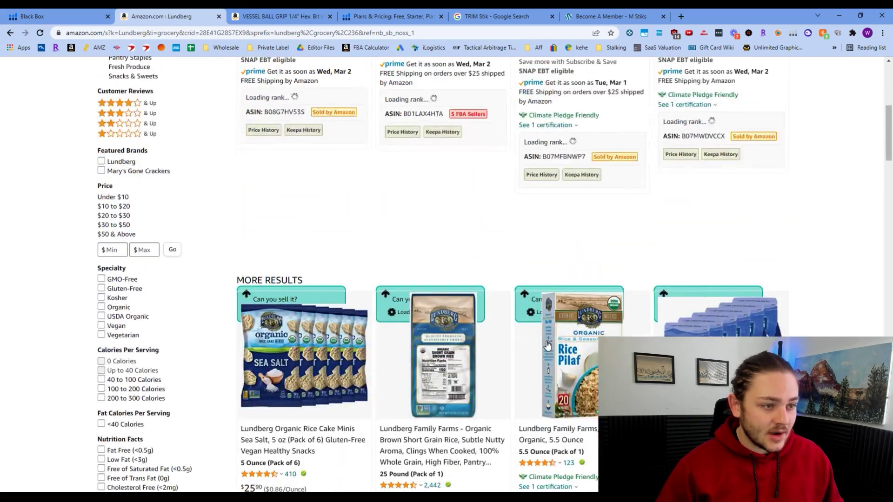
{"action": "scroll", "coordinate": [542, 341], "scroll_direction": "up", "scroll_amount": 5}
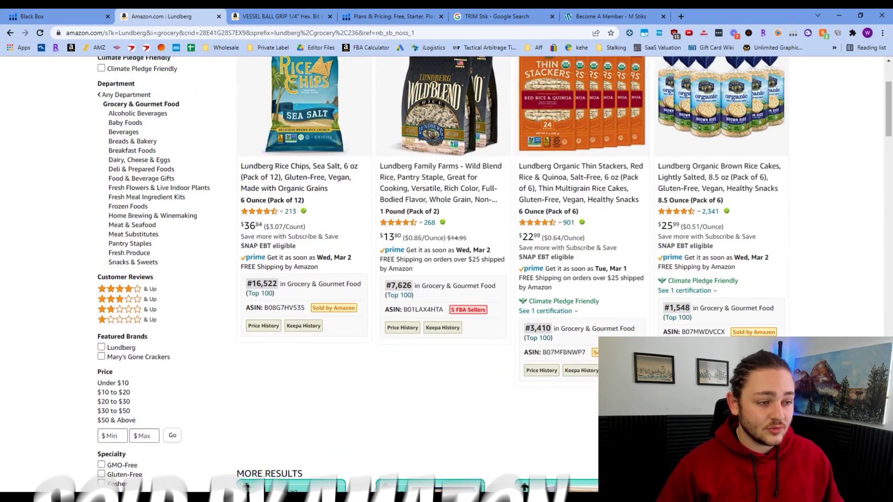
{"action": "scroll", "coordinate": [612, 329], "scroll_direction": "down", "scroll_amount": 10}
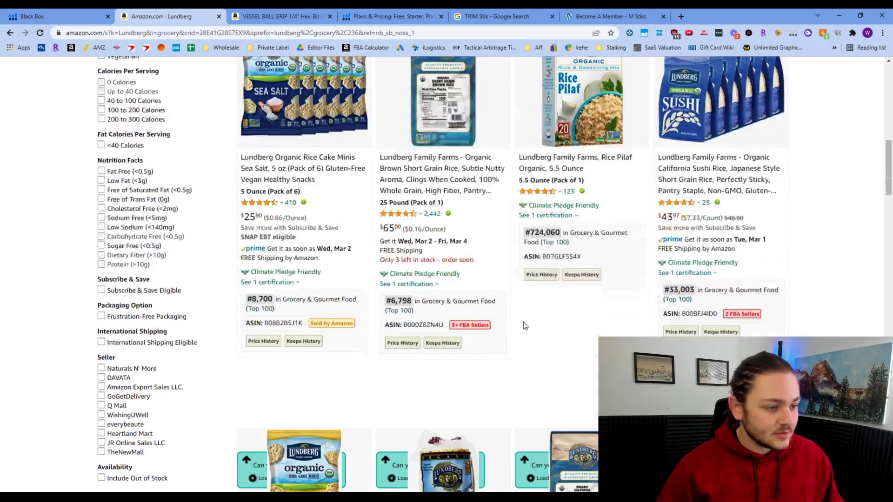
{"action": "scroll", "coordinate": [523, 322], "scroll_direction": "up", "scroll_amount": 1}
{"action": "left_click", "coordinate": [434, 330]}
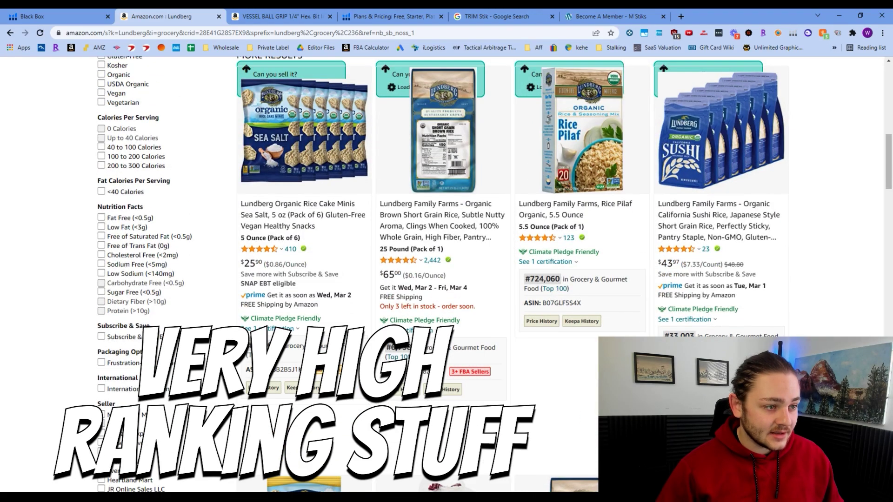
{"action": "left_click_drag", "start_coordinate": [372, 250], "coordinate": [550, 409]}
{"action": "left_click", "coordinate": [561, 416]}
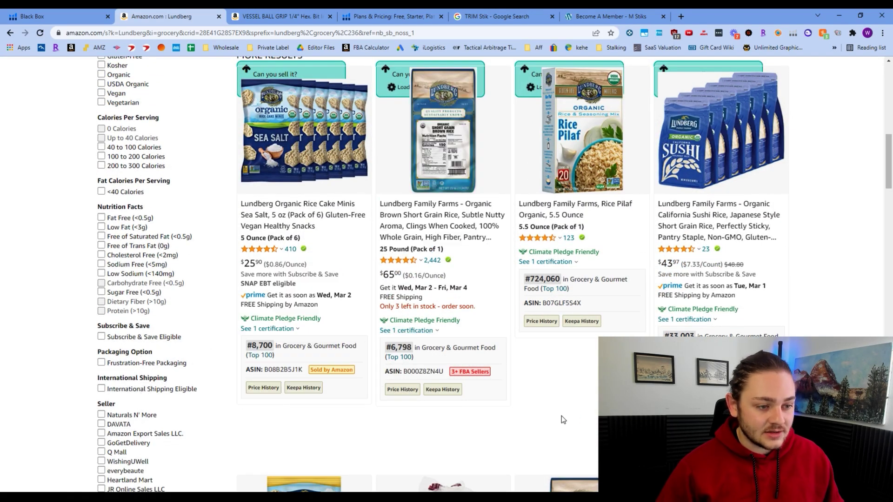
Scan further Lundberg results, noting the basmati rice's 400 Ounce pack size.
{"action": "scroll", "coordinate": [520, 408], "scroll_direction": "down", "scroll_amount": 8}
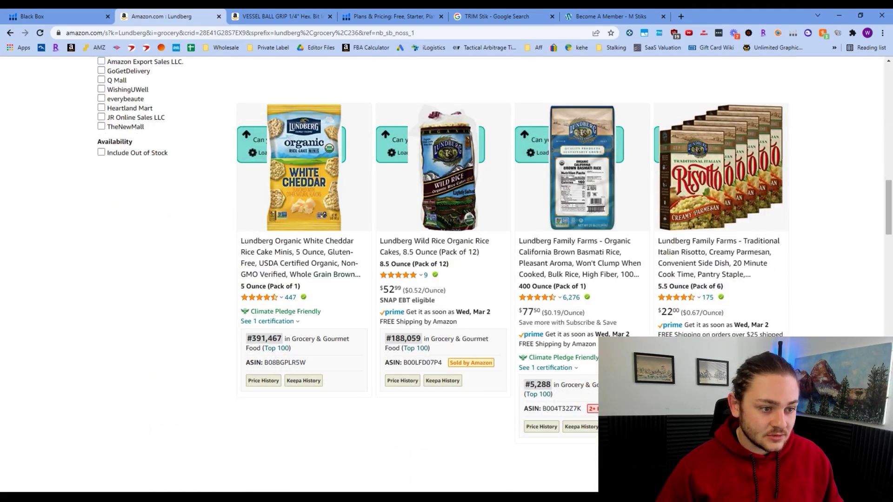
{"action": "scroll", "coordinate": [442, 245], "scroll_direction": "down", "scroll_amount": 1}
{"action": "left_click_drag", "start_coordinate": [516, 241], "coordinate": [636, 236]}
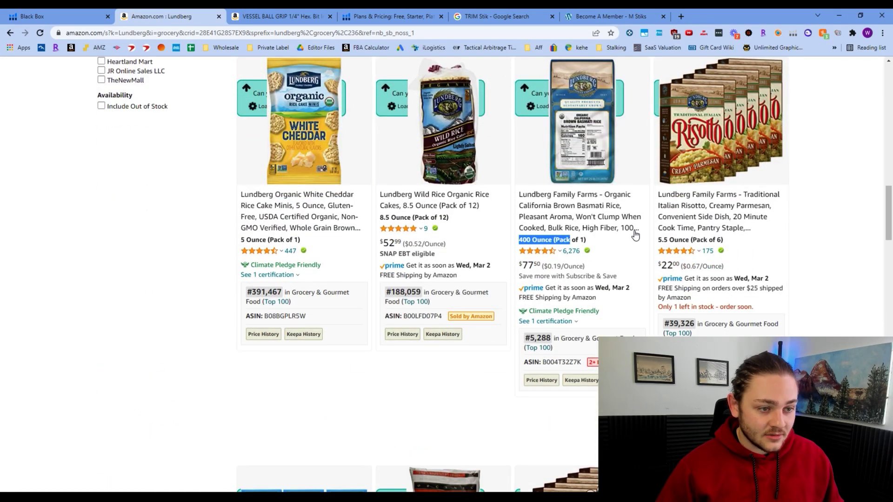
{"action": "left_click", "coordinate": [818, 214]}
{"action": "scroll", "coordinate": [503, 390], "scroll_direction": "down", "scroll_amount": 8}
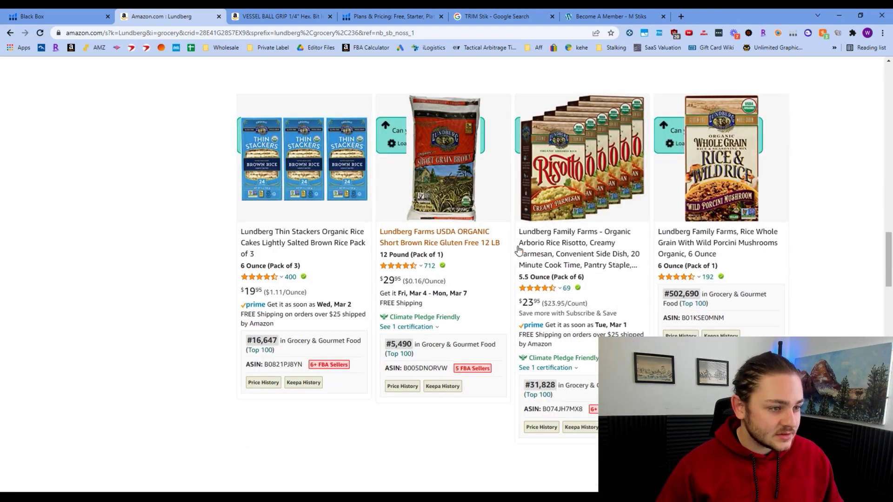
{"action": "left_click_drag", "start_coordinate": [370, 350], "coordinate": [236, 261]}
{"action": "left_click", "coordinate": [185, 312]}
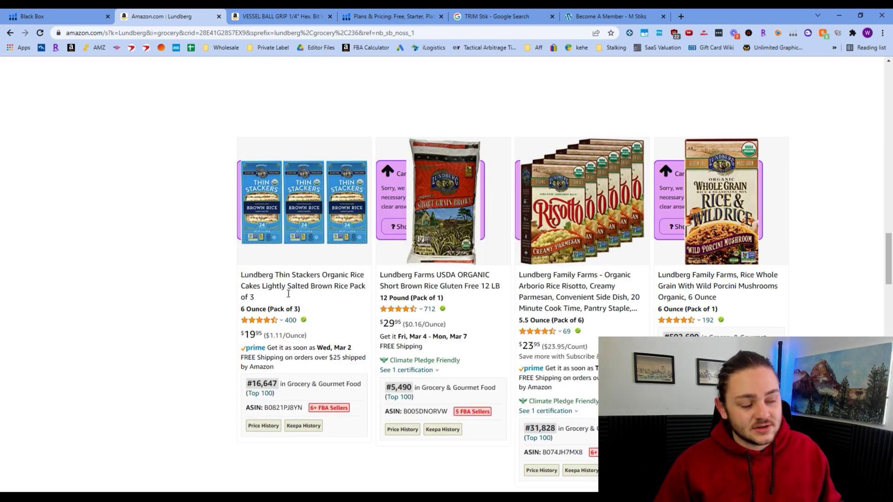
{"action": "mouse_move", "coordinate": [327, 222]}
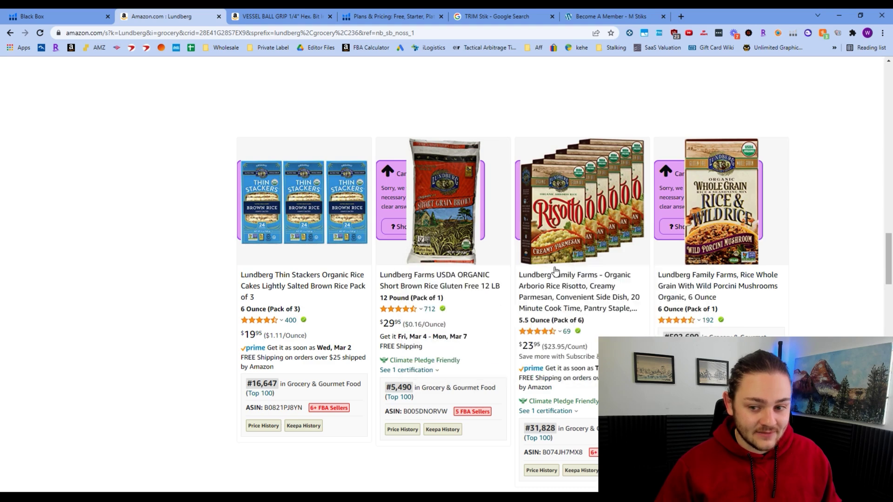
Search Google for 'Lundberg' in a new tab.
{"action": "left_click", "coordinate": [679, 14]}
{"action": "type", "text": "Lundberg"}
{"action": "key", "text": "Return"}
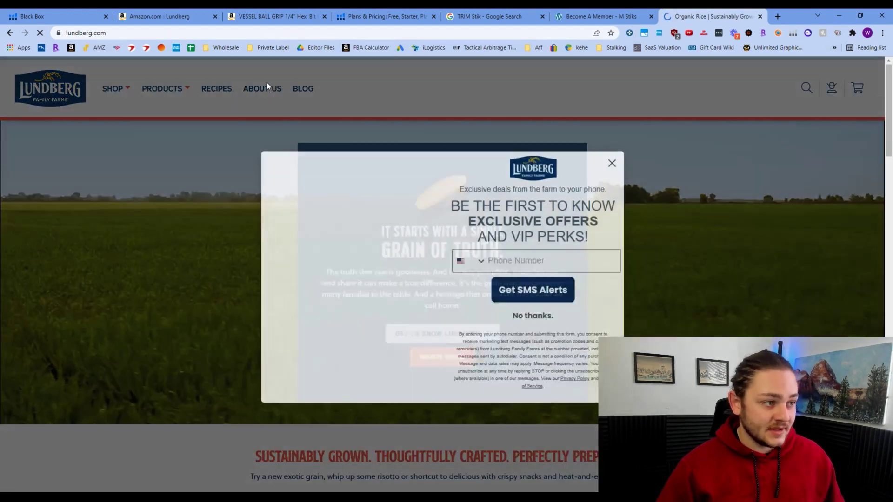
Dismiss the Lundberg Family Farms SMS sign-up popup and scroll the homepage.
{"action": "left_click", "coordinate": [612, 163]}
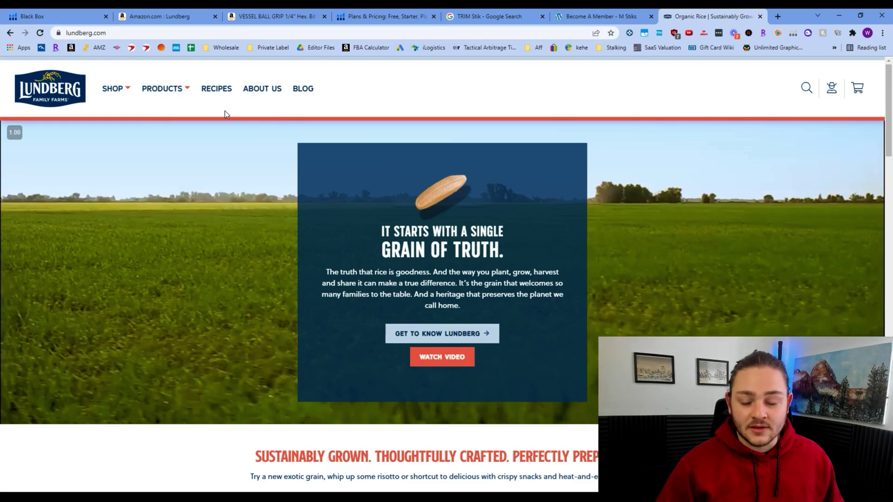
{"action": "scroll", "coordinate": [233, 106], "scroll_direction": "down", "scroll_amount": 10}
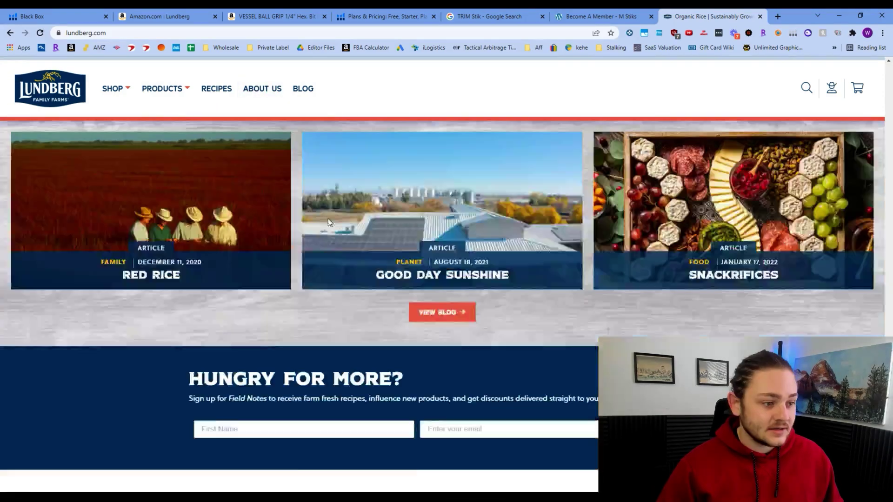
{"action": "scroll", "coordinate": [328, 223], "scroll_direction": "down", "scroll_amount": 5}
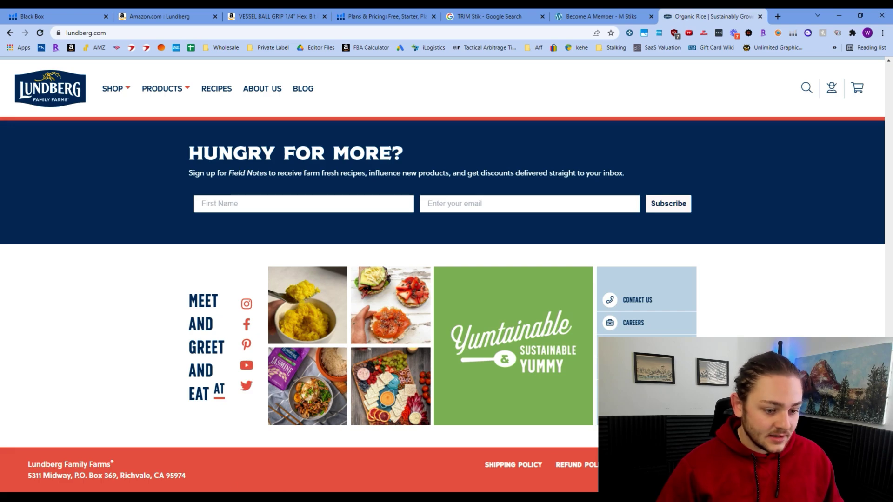
{"action": "scroll", "coordinate": [468, 309], "scroll_direction": "up", "scroll_amount": 15}
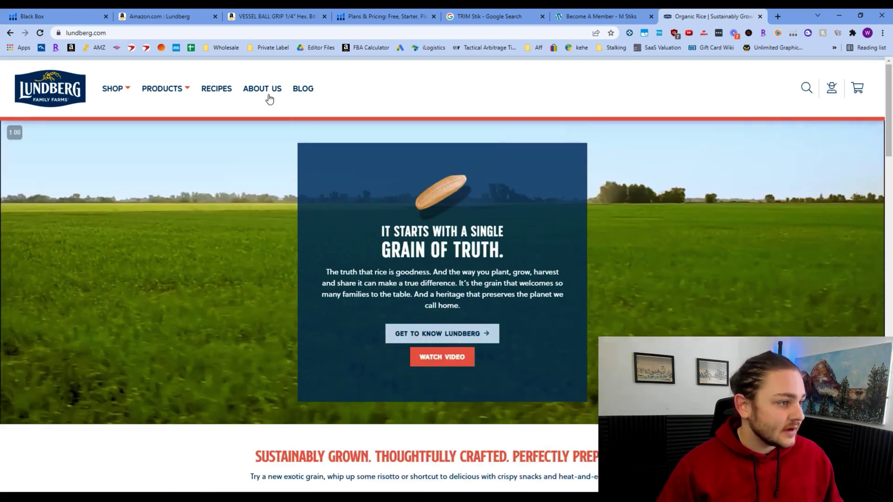
{"action": "scroll", "coordinate": [442, 319], "scroll_direction": "down", "scroll_amount": 15}
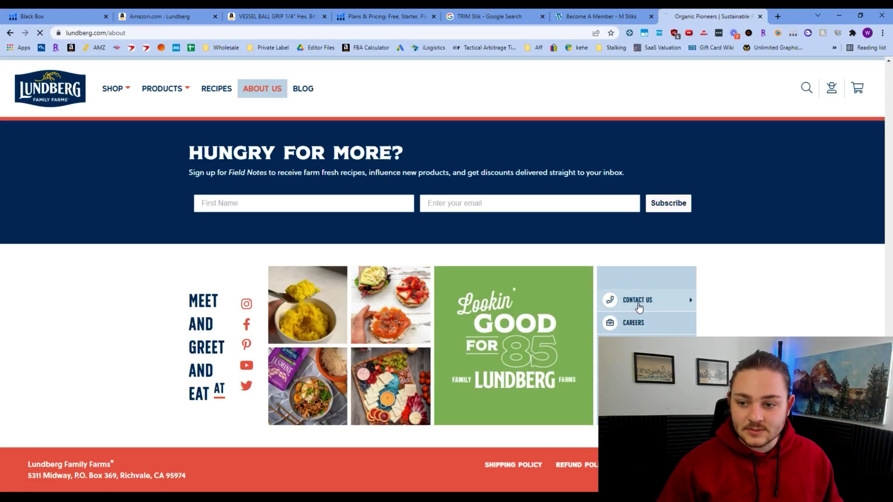
Set the Lundberg contact reason to 'Submit or Receive Information'.
{"action": "scroll", "coordinate": [435, 325], "scroll_direction": "down", "scroll_amount": 8}
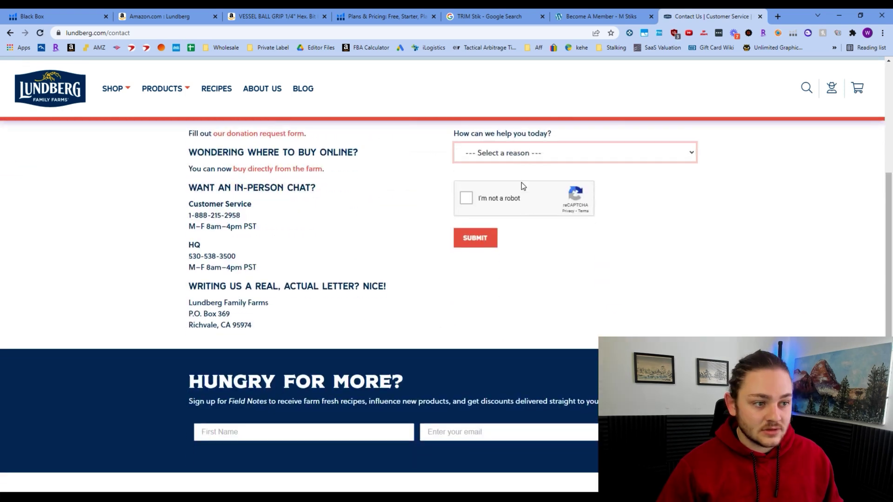
{"action": "left_click", "coordinate": [558, 153]}
{"action": "left_click", "coordinate": [531, 184]}
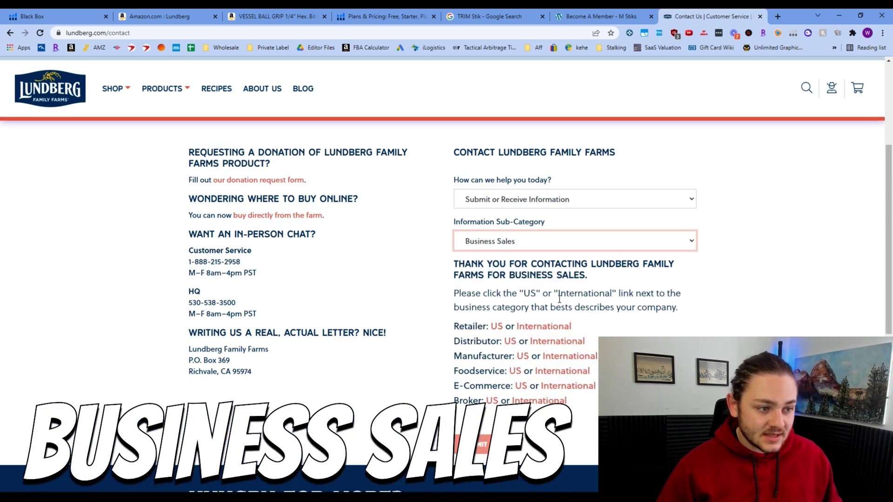
Under Business Sales, open the US E-Commerce new-inquiry form.
{"action": "scroll", "coordinate": [497, 301], "scroll_direction": "down", "scroll_amount": 1}
{"action": "scroll", "coordinate": [494, 284], "scroll_direction": "down", "scroll_amount": 2}
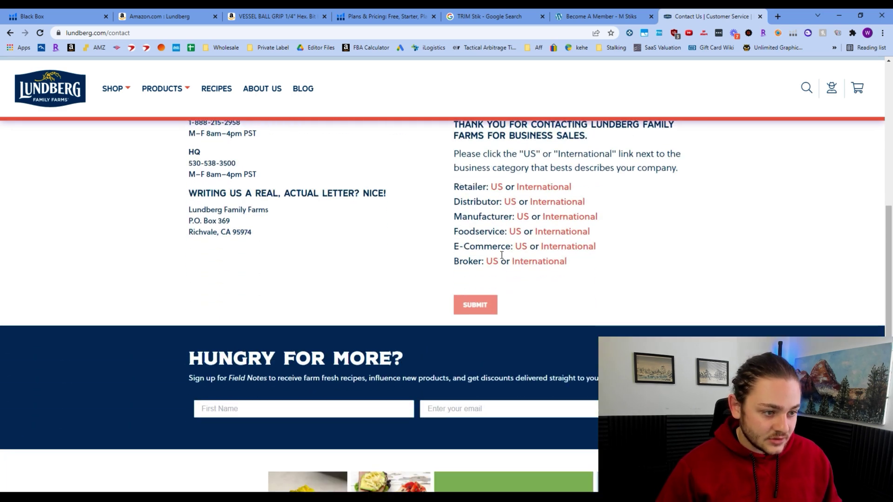
{"action": "scroll", "coordinate": [511, 298], "scroll_direction": "up", "scroll_amount": 1}
{"action": "left_click", "coordinate": [522, 307]}
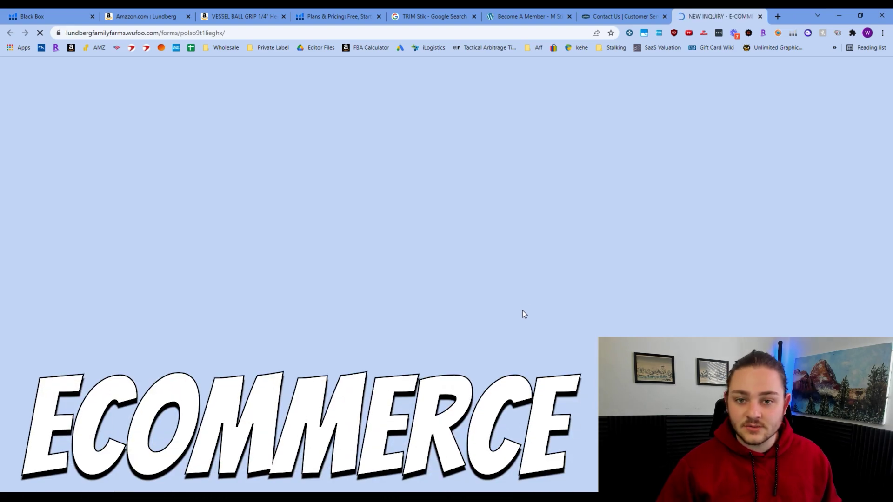
Scroll through the blank NEW INQUIRY - E-COMMERCE (US) Wufoo form.
{"action": "scroll", "coordinate": [446, 264], "scroll_direction": "down", "scroll_amount": 5}
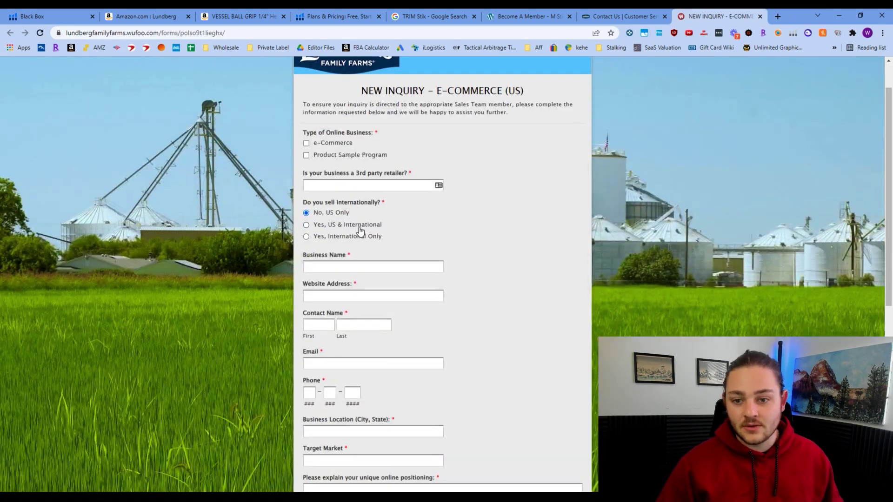
{"action": "scroll", "coordinate": [407, 253], "scroll_direction": "down", "scroll_amount": 3}
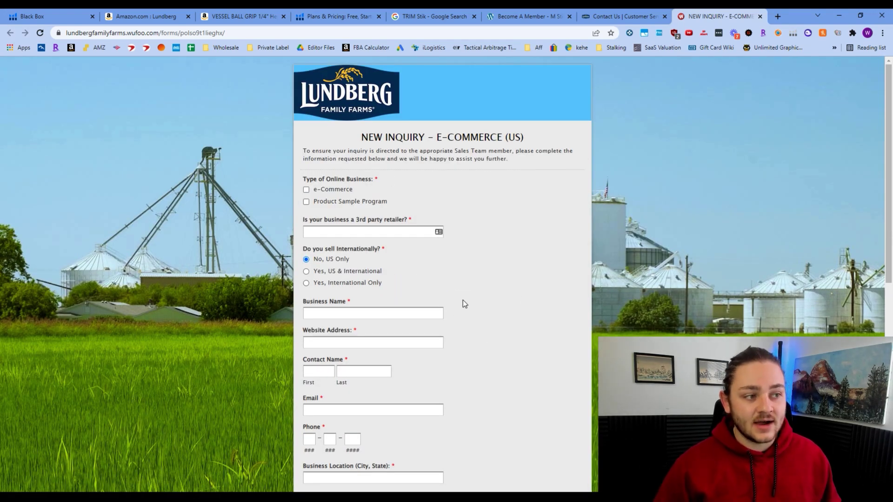
{"action": "scroll", "coordinate": [389, 305], "scroll_direction": "down", "scroll_amount": 2}
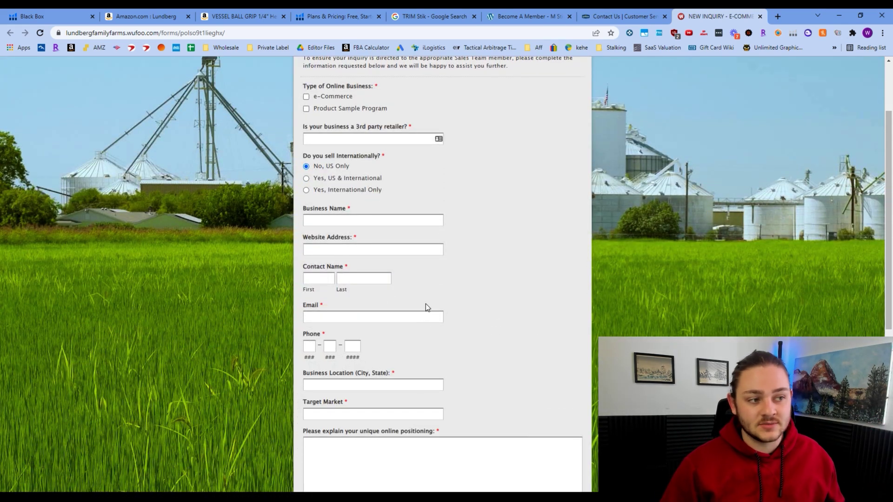
{"action": "scroll", "coordinate": [464, 316], "scroll_direction": "up", "scroll_amount": 2}
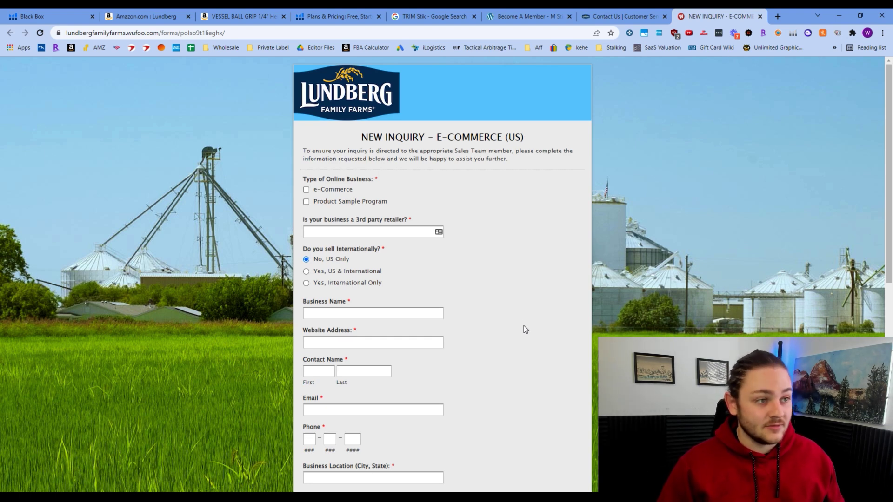
Cycle through the Amazon, Black Box and inquiry tabs, then show Helium 10 Plans & Pricing.
{"action": "key", "text": "ctrl+2"}
{"action": "key", "text": "ctrl+1"}
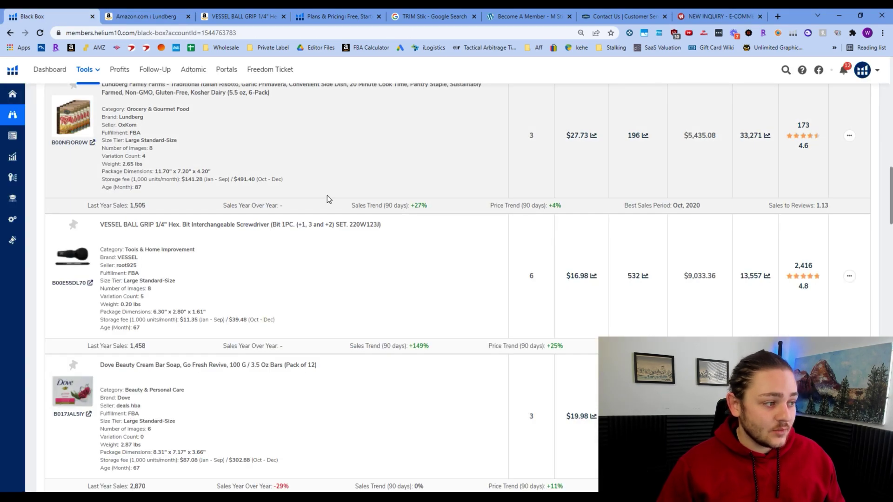
{"action": "left_click", "coordinate": [137, 11]}
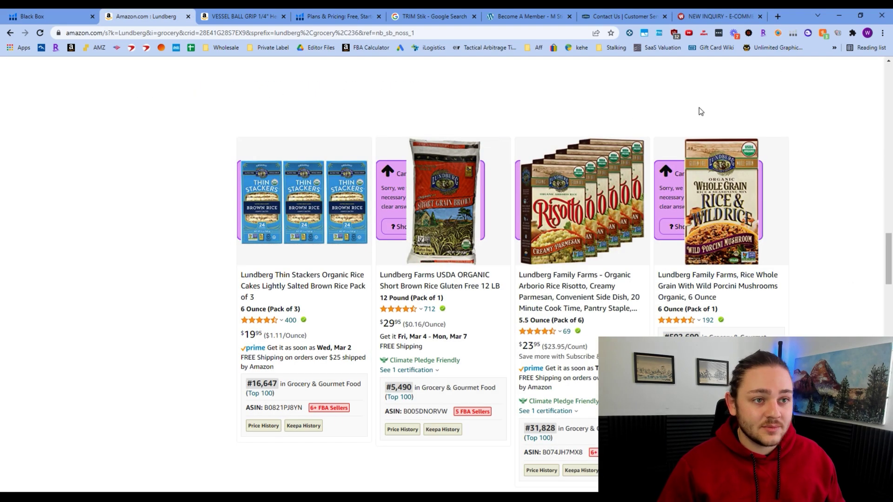
{"action": "left_click", "coordinate": [720, 14]}
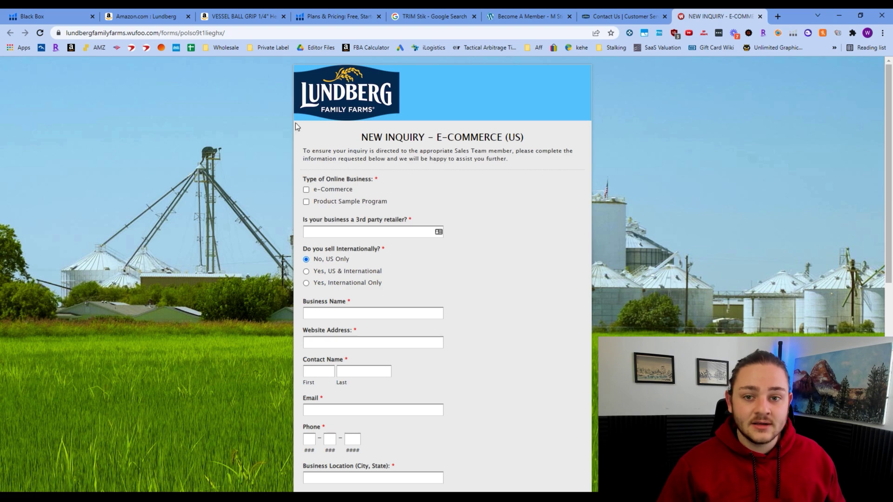
{"action": "left_click", "coordinate": [323, 10]}
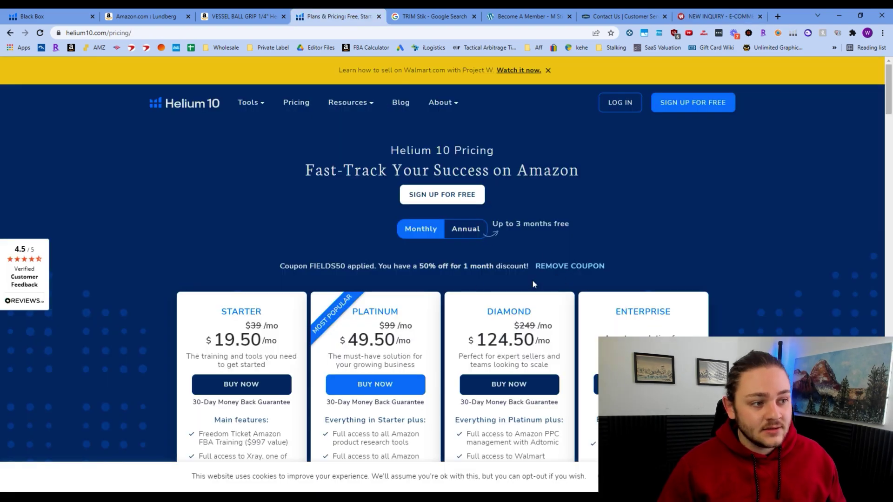
Highlight the FIELDS50 50%-off coupon on the pricing page, then clear the highlight.
{"action": "scroll", "coordinate": [533, 284], "scroll_direction": "down", "scroll_amount": 2}
{"action": "left_click_drag", "start_coordinate": [316, 173], "coordinate": [367, 200]}
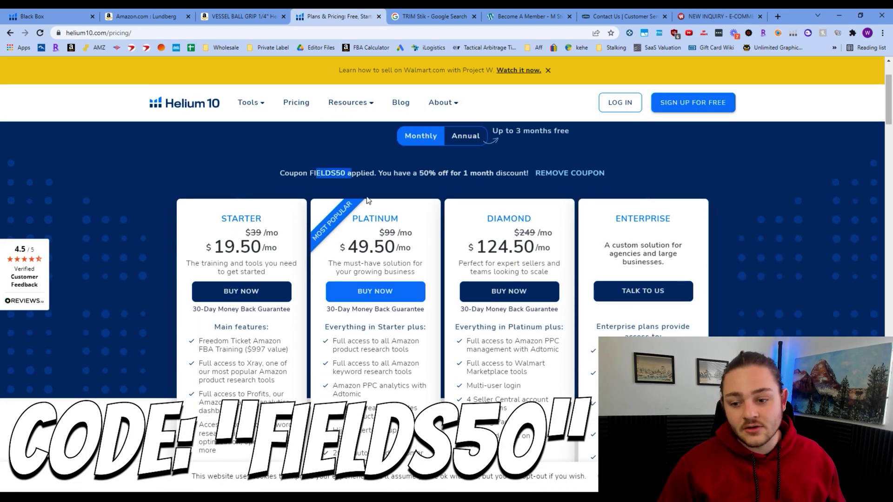
{"action": "scroll", "coordinate": [436, 250], "scroll_direction": "up", "scroll_amount": 1}
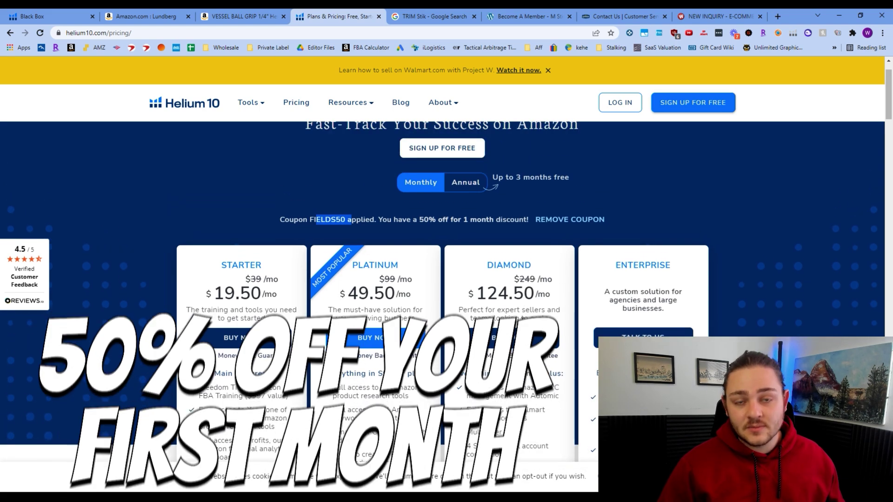
{"action": "scroll", "coordinate": [379, 306], "scroll_direction": "up", "scroll_amount": 1}
{"action": "left_click", "coordinate": [378, 306]}
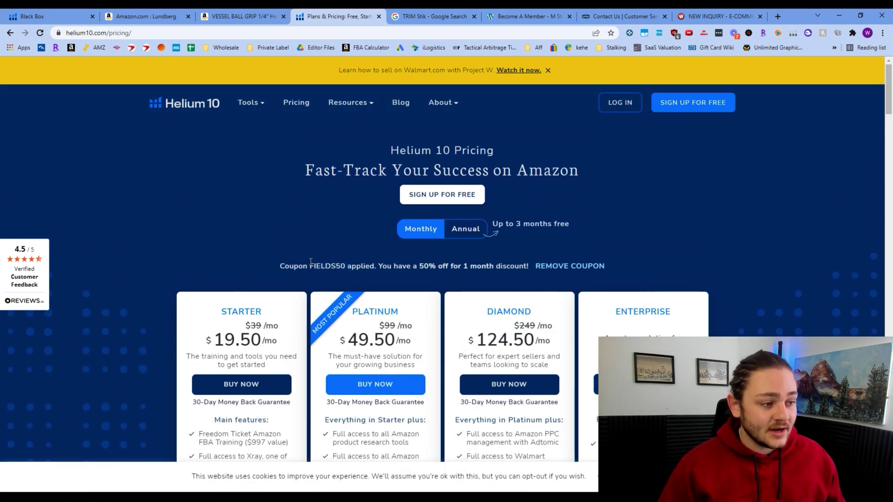
Switch between the Lundberg inquiry form and the Helium 10 pricing page.
{"action": "left_click", "coordinate": [742, 12]}
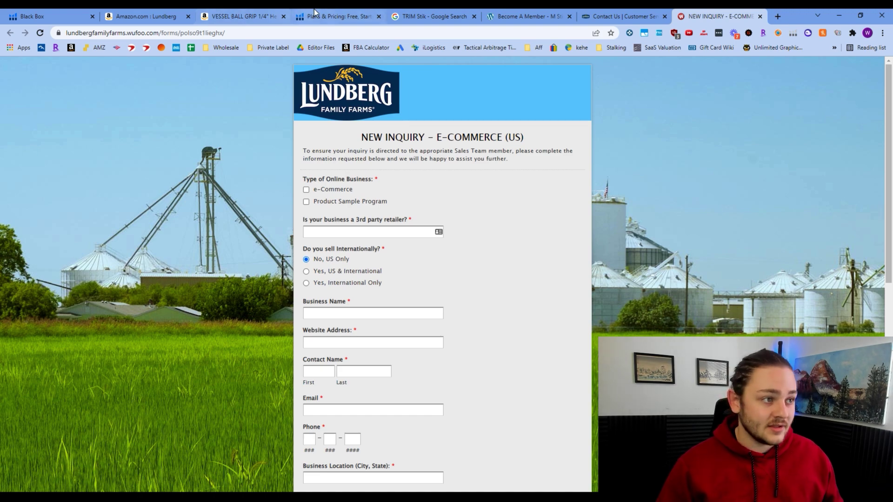
{"action": "left_click", "coordinate": [334, 16]}
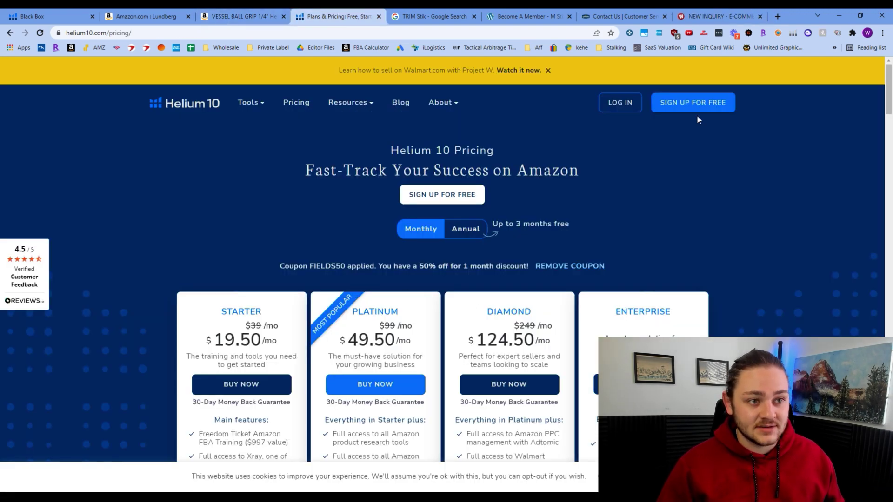
{"action": "left_click", "coordinate": [703, 13]}
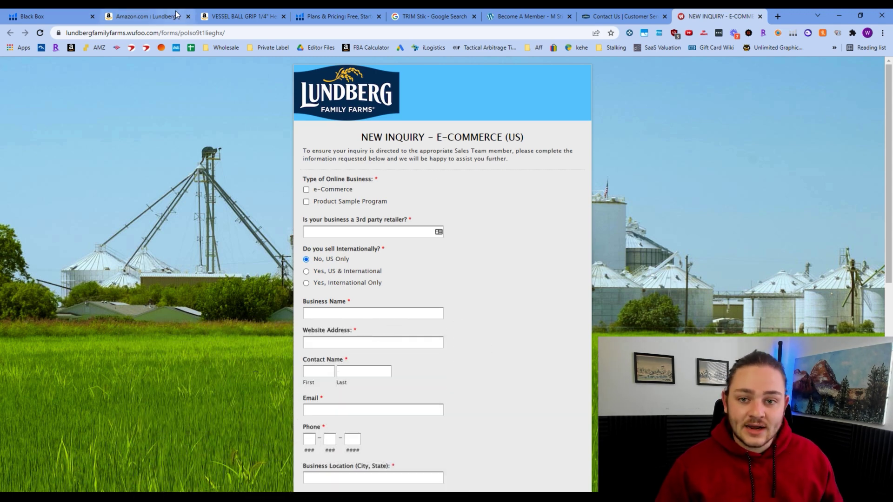
Revisit the $16.99 Vessel Ball Grip Amazon listing, then return to Black Box results.
{"action": "left_click", "coordinate": [267, 11]}
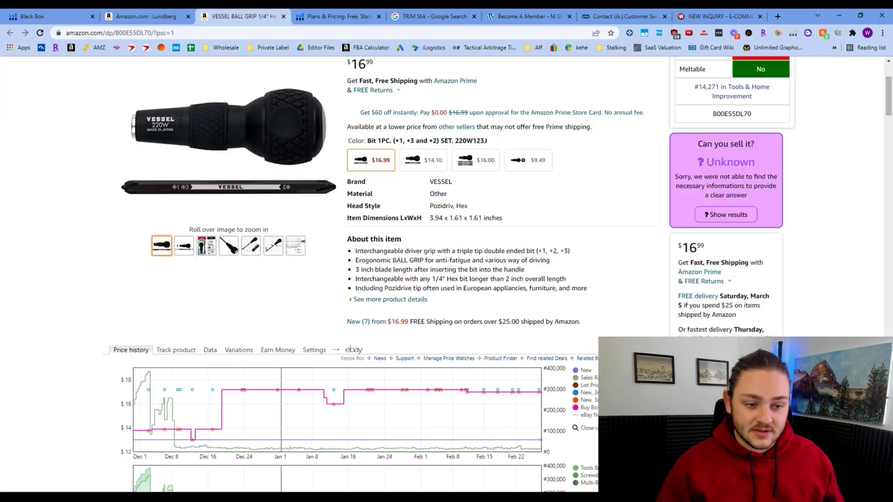
{"action": "scroll", "coordinate": [519, 368], "scroll_direction": "down", "scroll_amount": 3}
{"action": "scroll", "coordinate": [519, 368], "scroll_direction": "up", "scroll_amount": 10}
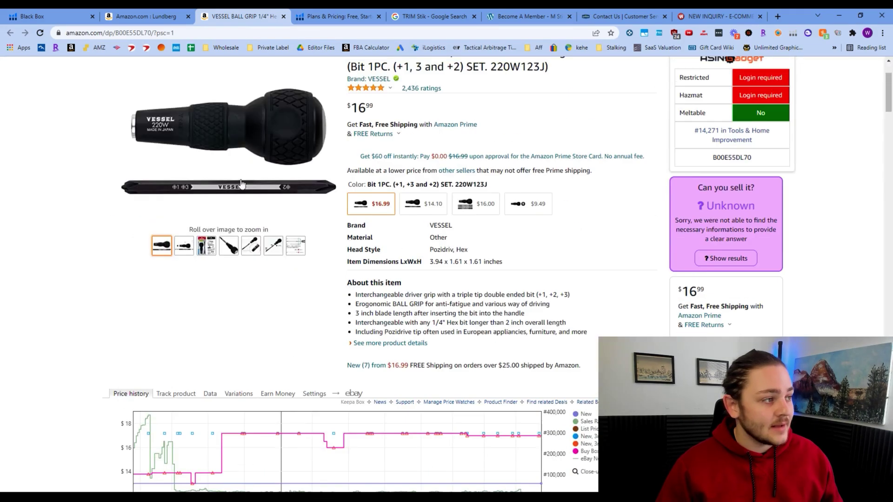
{"action": "key", "text": "ctrl+1"}
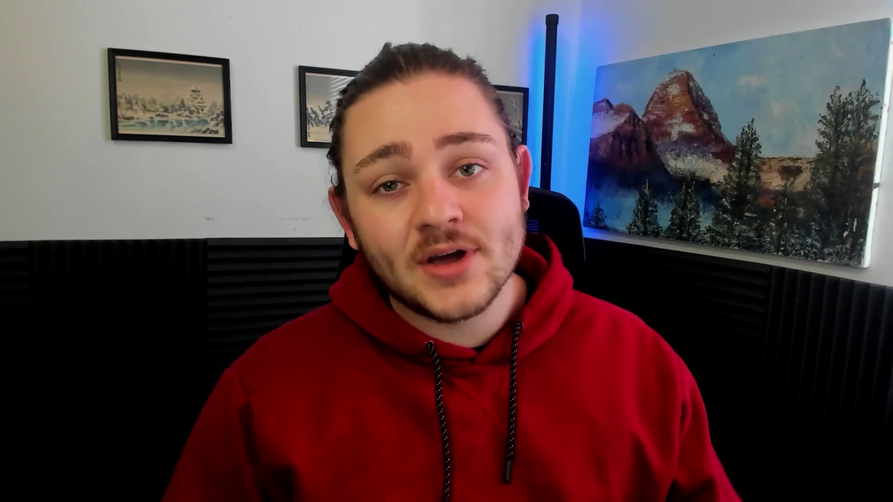